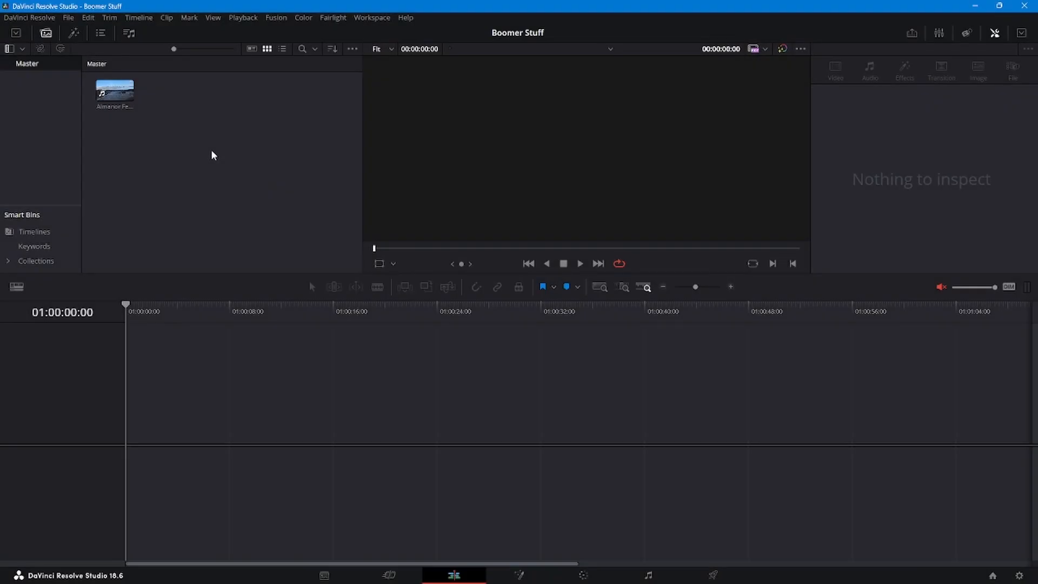
Preview the Almanor Feb 2024 2.mp4 clip and add only its video to a new timeline.
{"action": "left_click", "coordinate": [116, 88]}
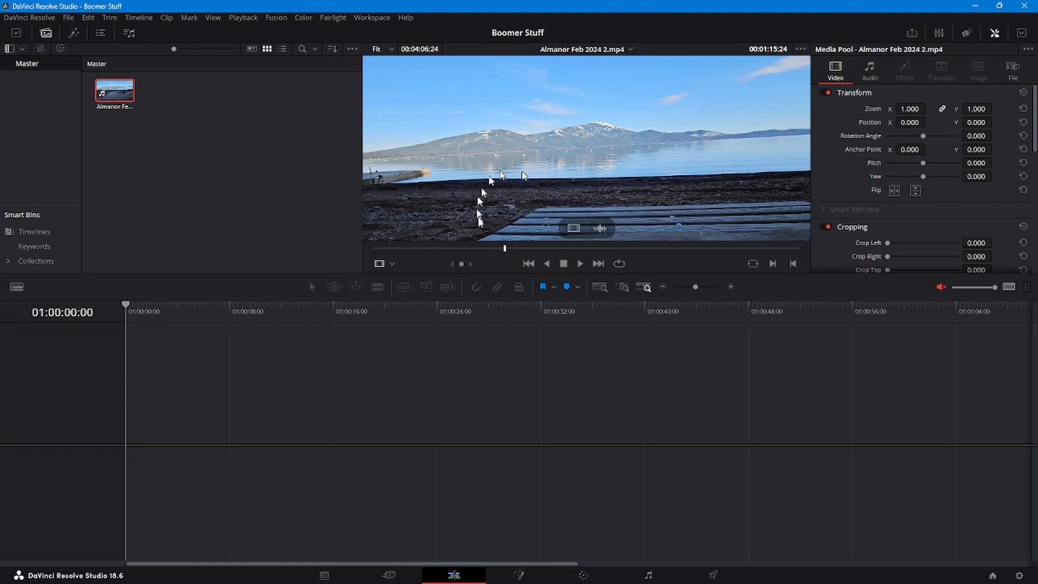
{"action": "left_click_drag", "start_coordinate": [505, 249], "coordinate": [404, 228]}
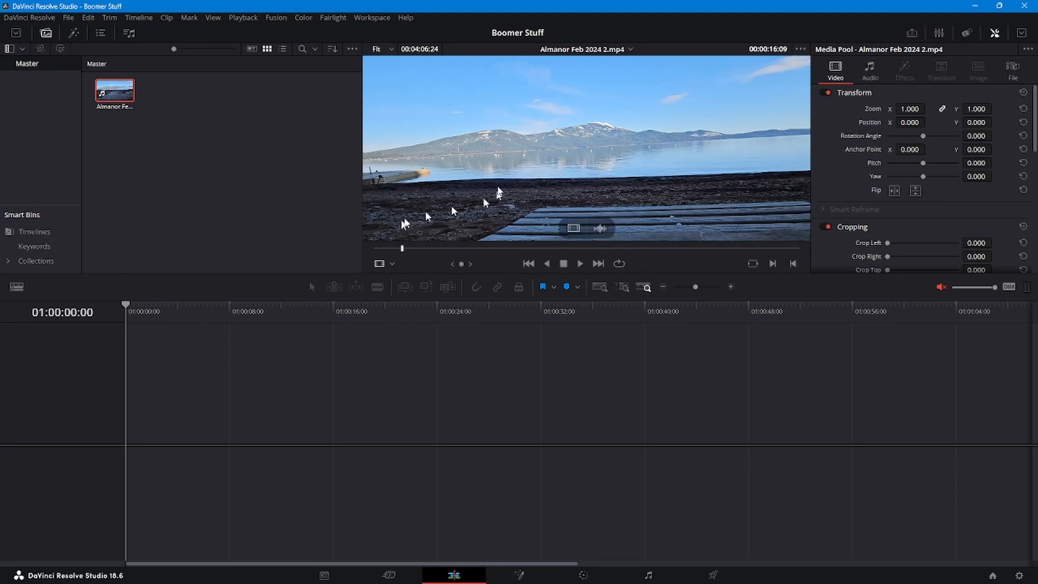
{"action": "left_click_drag", "start_coordinate": [574, 228], "coordinate": [131, 445]}
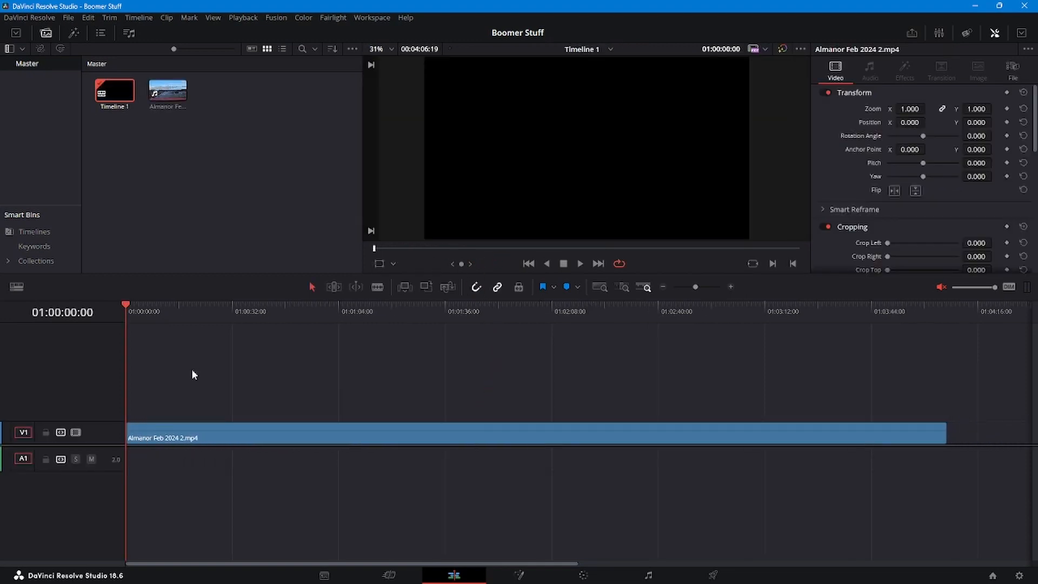
Cut off the clip's opening frames before 01:00:00:04 and move the remaining clip to the start of the timeline.
{"action": "left_click", "coordinate": [122, 298]}
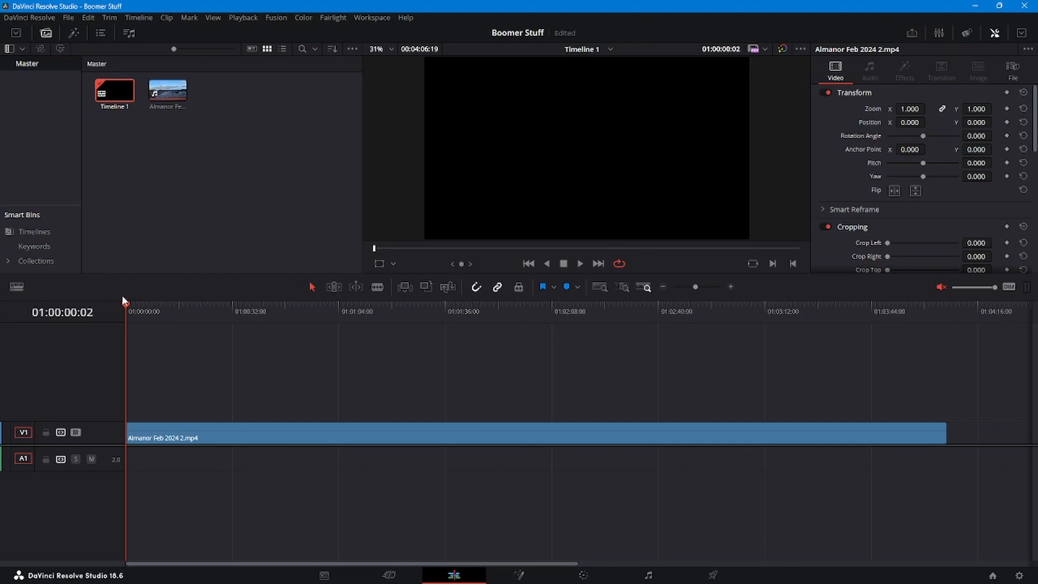
{"action": "key", "text": "Right"}
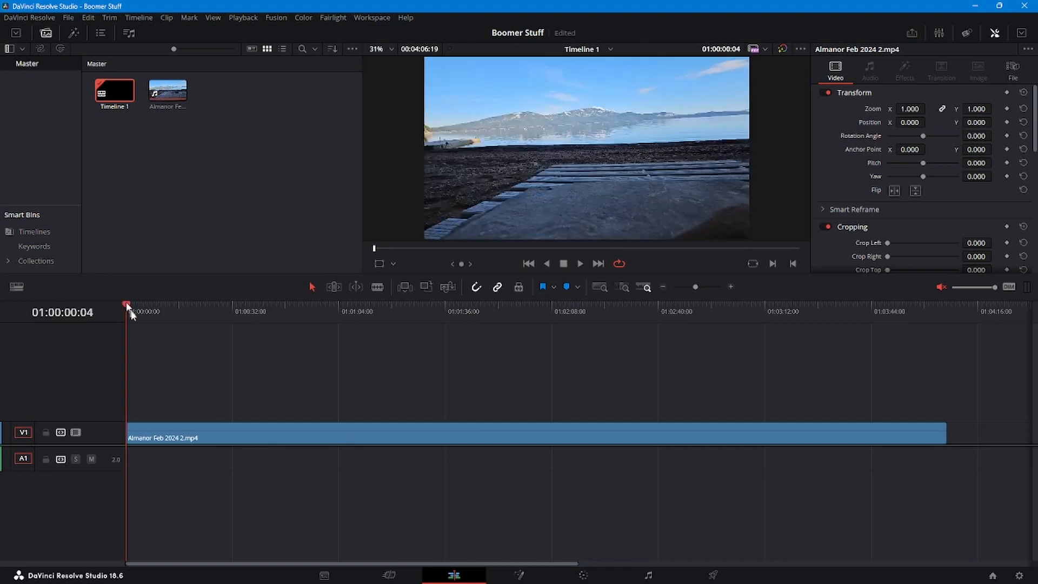
{"action": "key", "text": "ctrl+equal"}
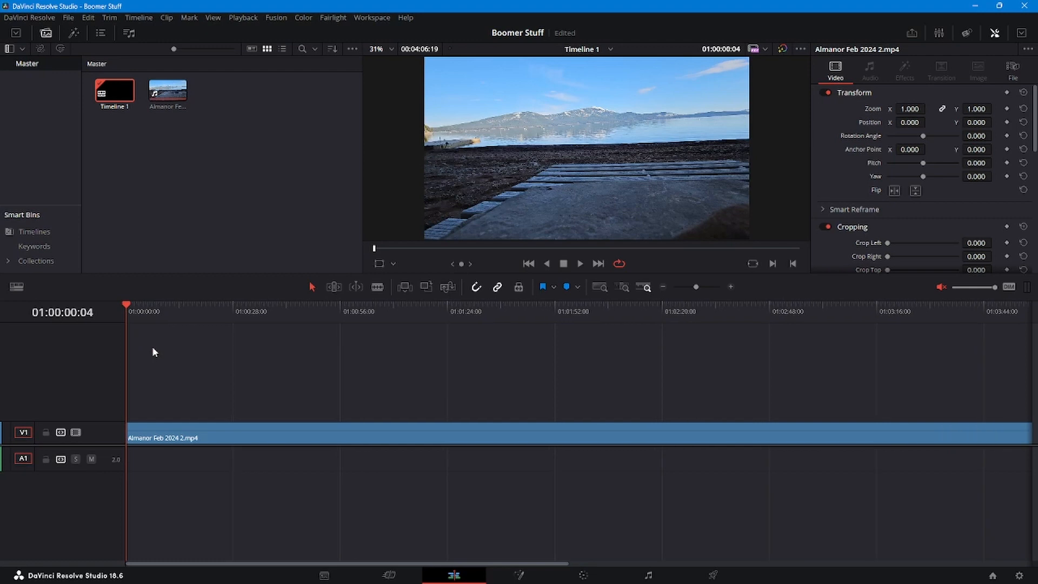
{"action": "key", "text": "ctrl+equal"}
{"action": "key", "text": "ctrl+equal"}
{"action": "key", "text": "ctrl+equal"}
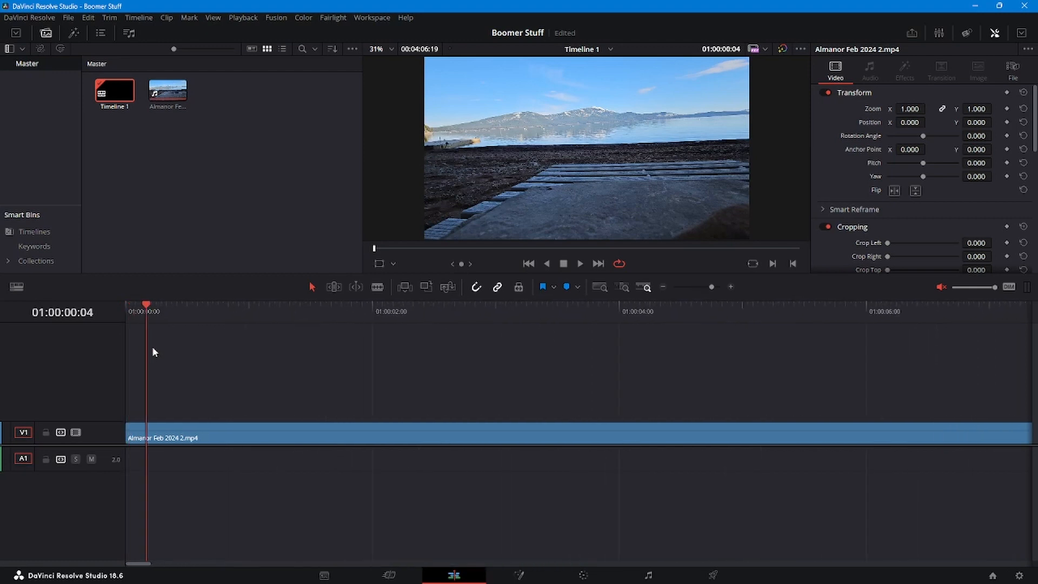
{"action": "left_click", "coordinate": [138, 439]}
{"action": "key", "text": "ctrl+backslash"}
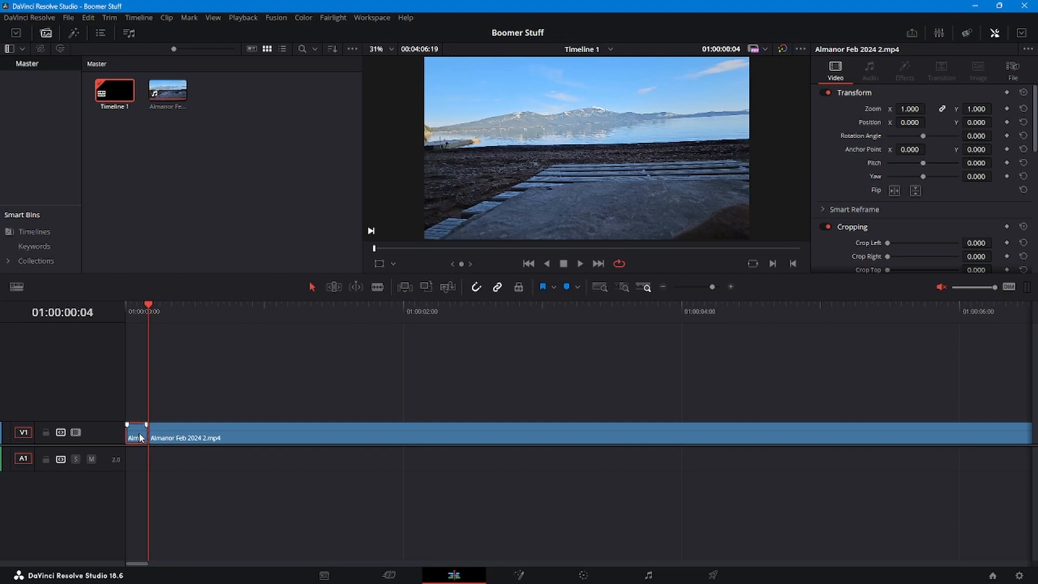
{"action": "key", "text": "BackSpace"}
{"action": "left_click", "coordinate": [227, 437]}
{"action": "left_click_drag", "start_coordinate": [243, 435], "coordinate": [210, 438]}
At 01:00:01:00, reframe the clip with zoom 2.310, rotation angle -3.000 and vertical position -639.
{"action": "left_click_drag", "start_coordinate": [150, 306], "coordinate": [264, 303]}
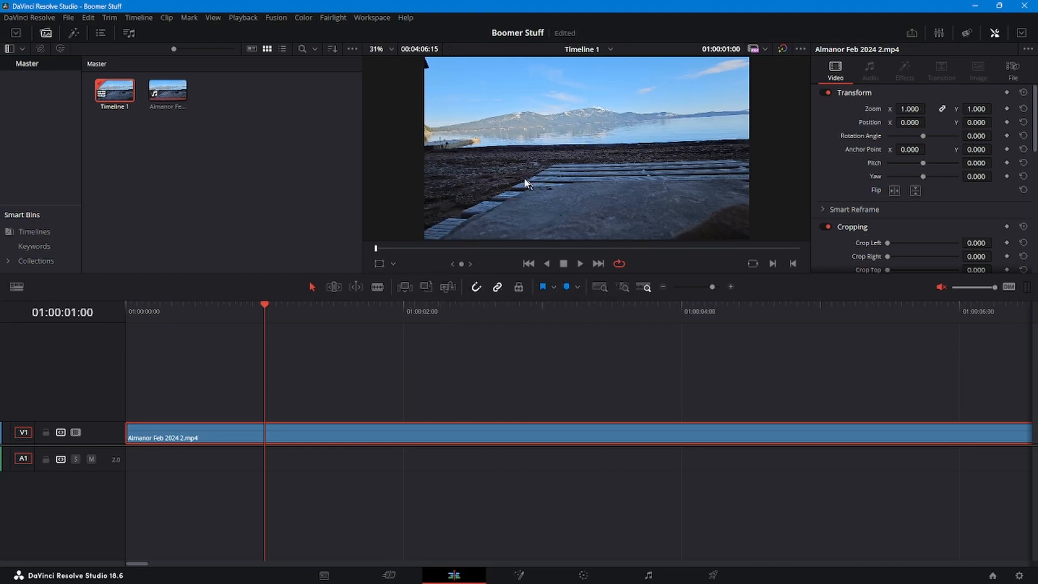
{"action": "left_click_drag", "start_coordinate": [910, 107], "coordinate": [968, 137]}
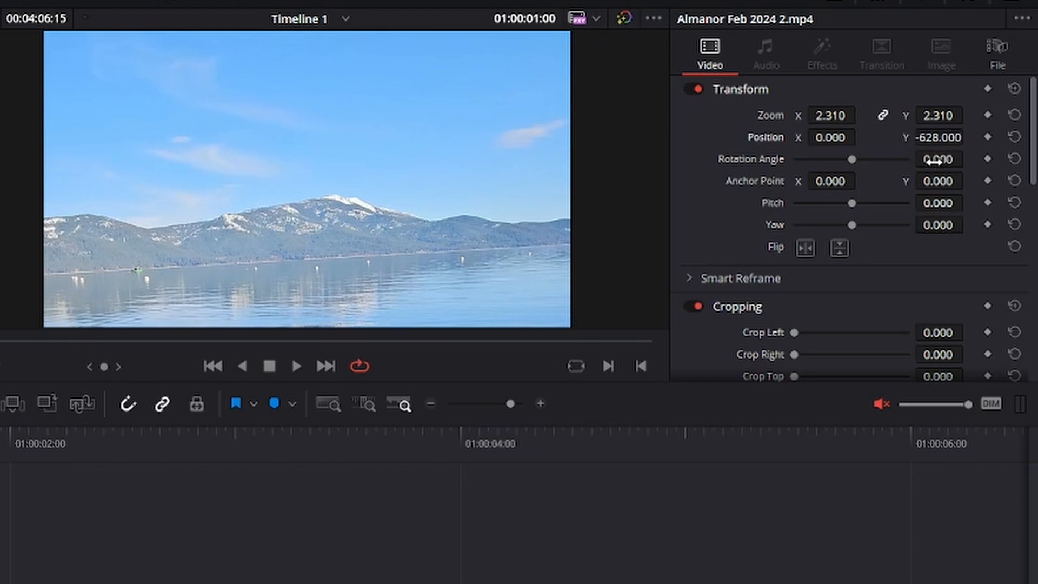
{"action": "left_click_drag", "start_coordinate": [938, 159], "coordinate": [921, 159]}
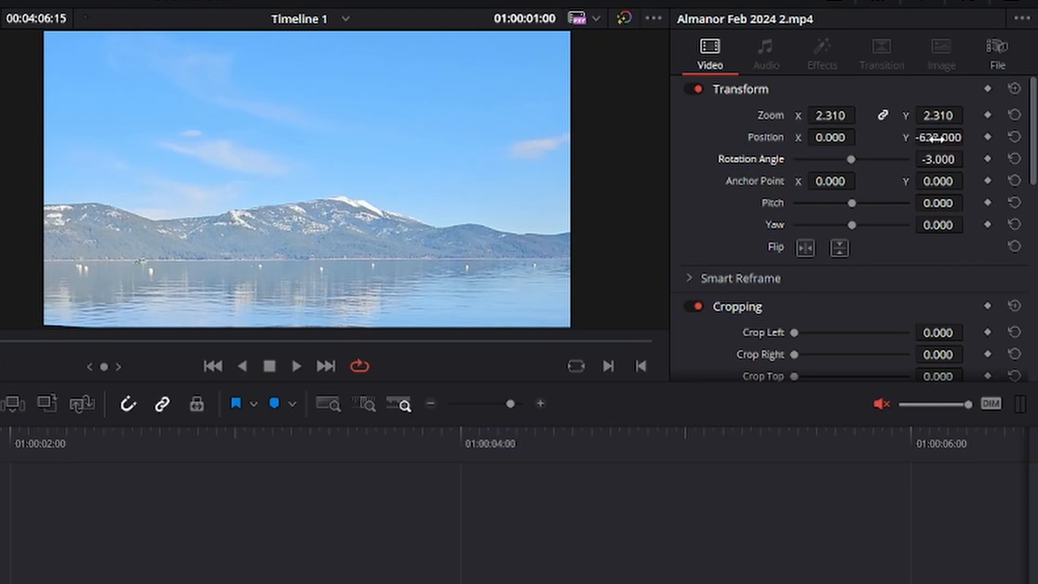
{"action": "left_click_drag", "start_coordinate": [940, 139], "coordinate": [936, 138]}
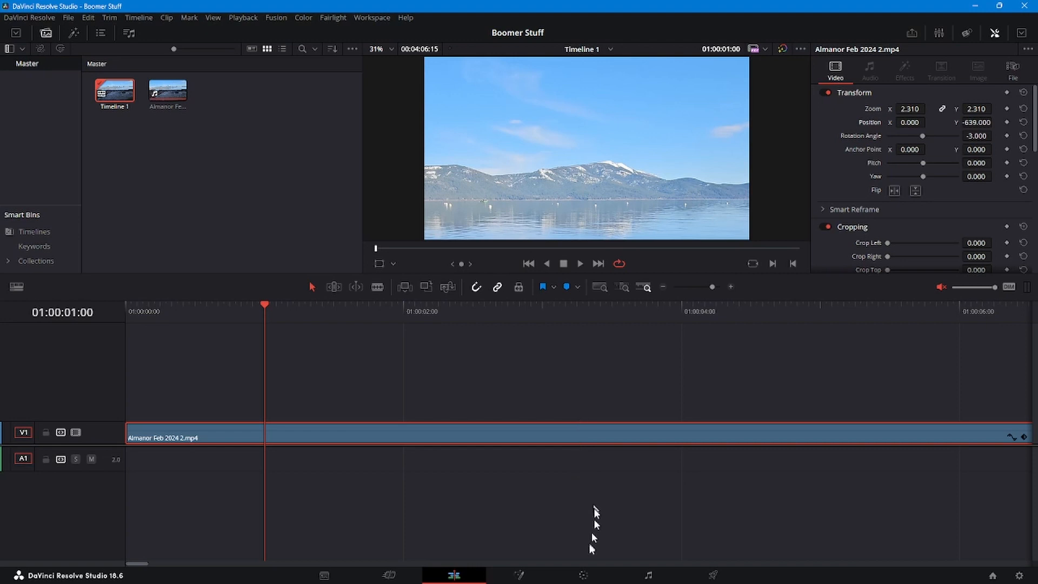
On the Color page, set the white point by sampling the snow on the mountain peak.
{"action": "left_click", "coordinate": [582, 574]}
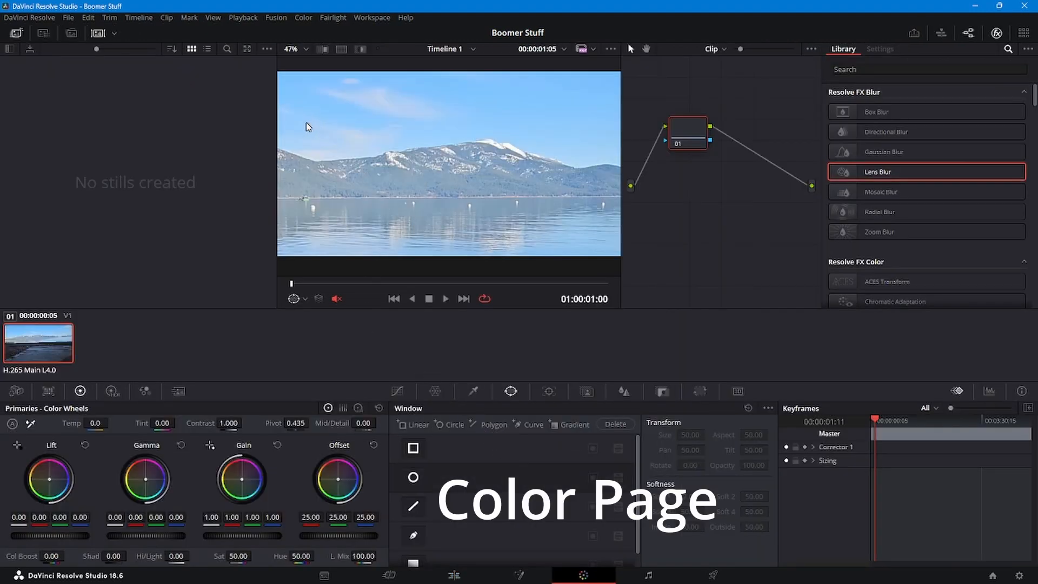
{"action": "key", "text": "shift+z"}
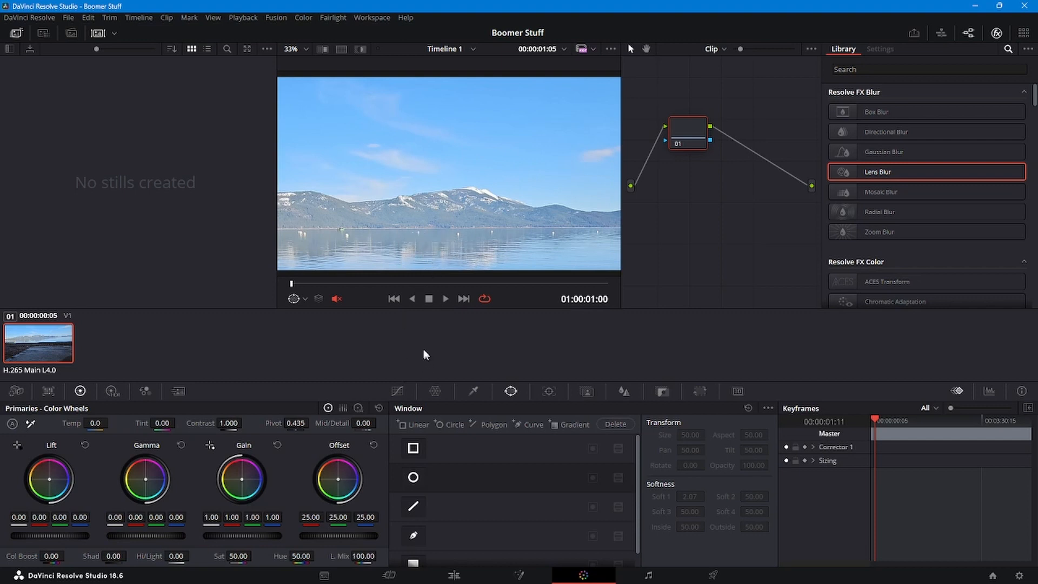
{"action": "left_click", "coordinate": [209, 445]}
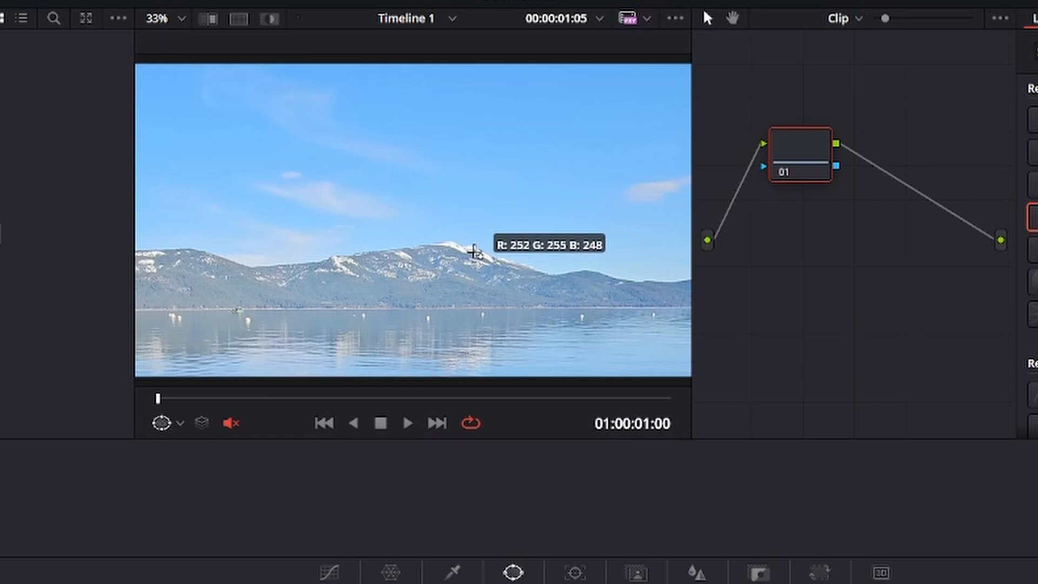
{"action": "left_click", "coordinate": [475, 252]}
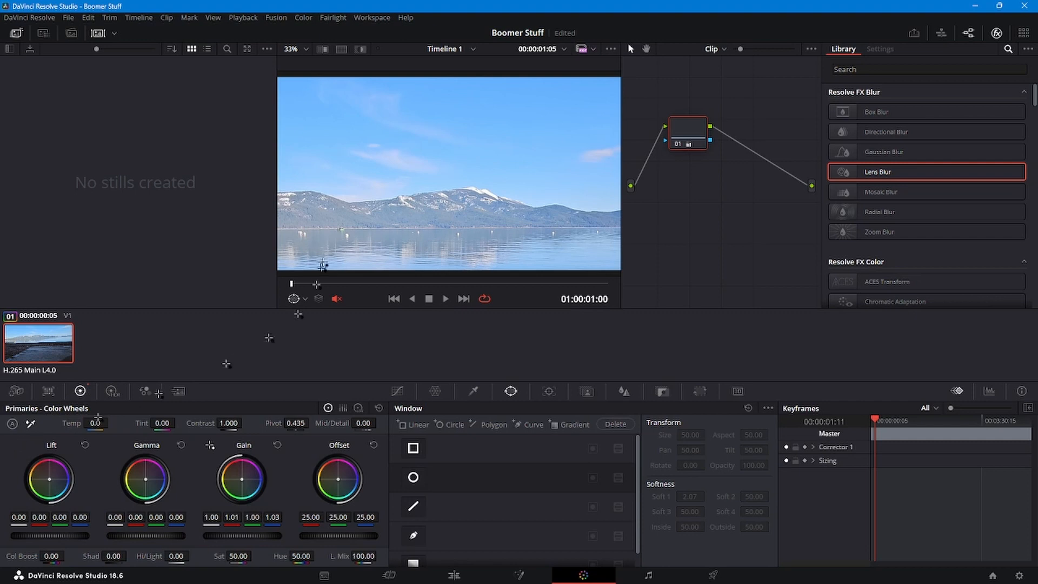
Set the black point by sampling the dark area of the small boat near the far shoreline.
{"action": "scroll", "coordinate": [305, 258], "scroll_direction": "up", "scroll_amount": 2}
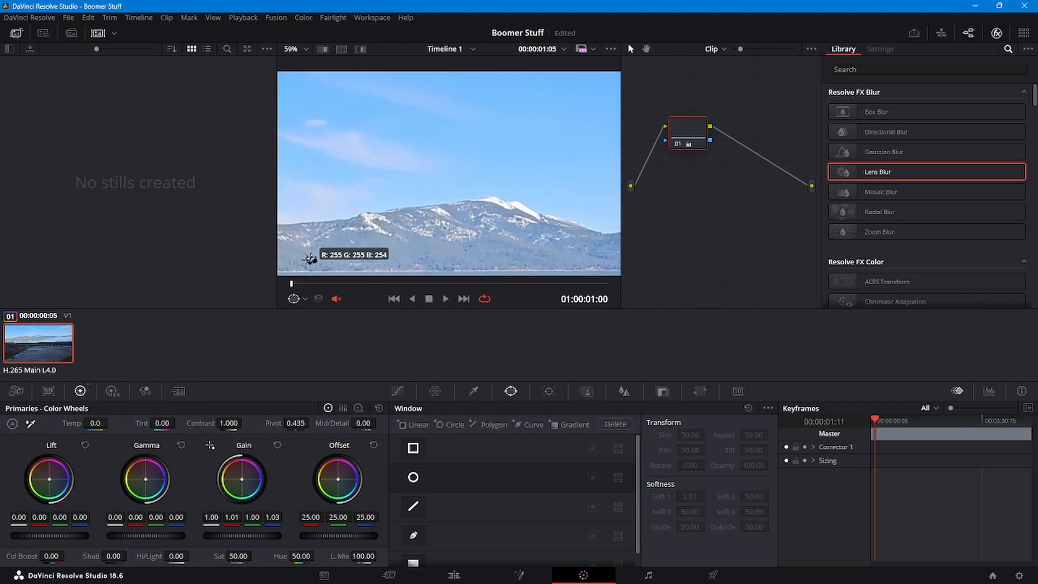
{"action": "scroll", "coordinate": [308, 259], "scroll_direction": "up", "scroll_amount": 2}
{"action": "scroll", "coordinate": [427, 227], "scroll_direction": "up", "scroll_amount": 1}
{"action": "scroll", "coordinate": [437, 235], "scroll_direction": "up", "scroll_amount": 3}
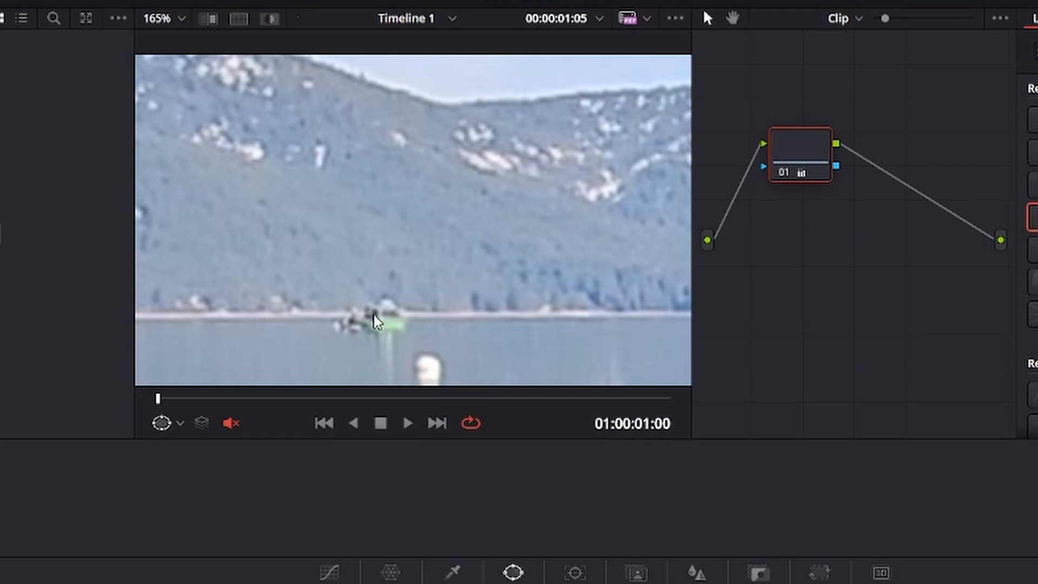
{"action": "key", "text": "shift+z"}
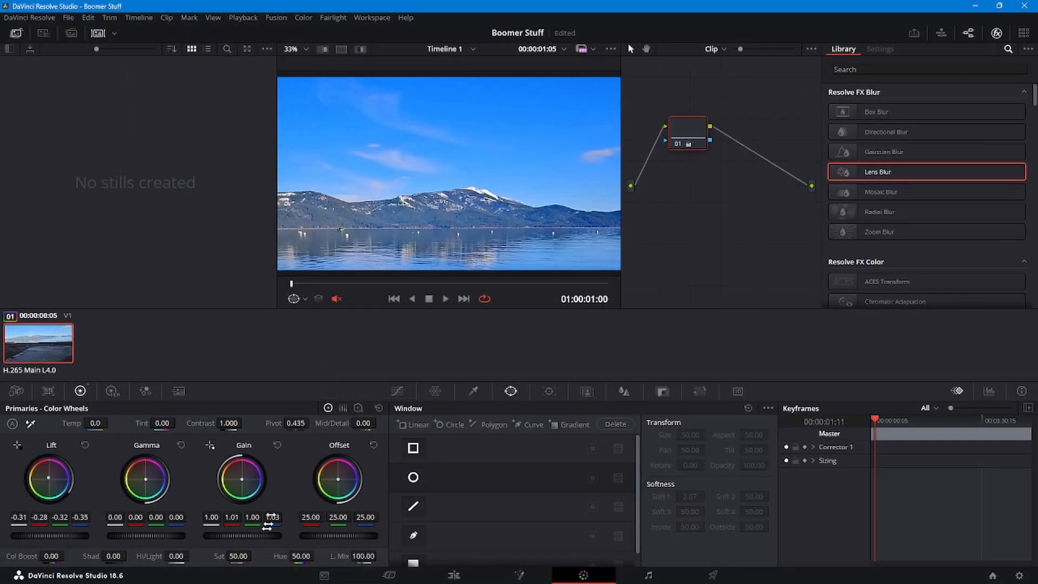
Raise the clip's saturation to 58 and display the video scopes.
{"action": "left_click_drag", "start_coordinate": [244, 557], "coordinate": [255, 555]}
{"action": "left_click", "coordinate": [988, 391]}
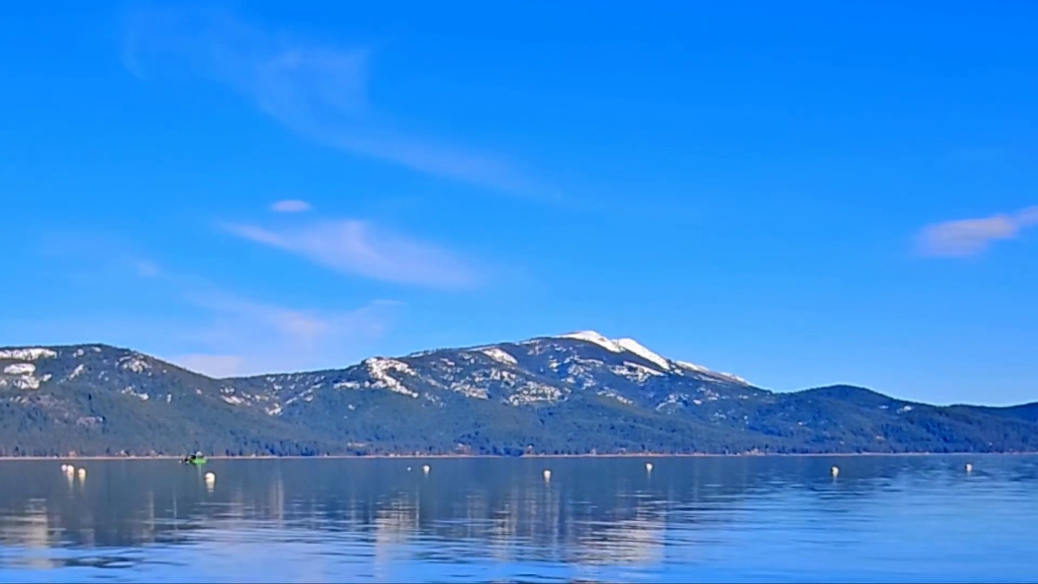
Review the graded clip by scrubbing to its end and playing it back to check the scene's movement.
{"action": "key", "text": "Escape"}
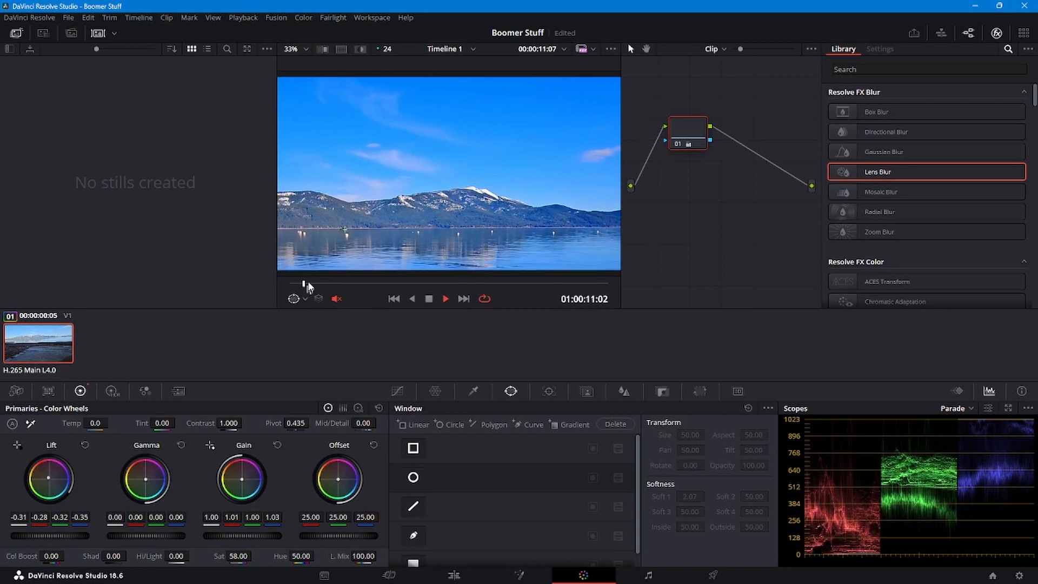
{"action": "left_click", "coordinate": [428, 300]}
{"action": "left_click_drag", "start_coordinate": [305, 284], "coordinate": [562, 285]}
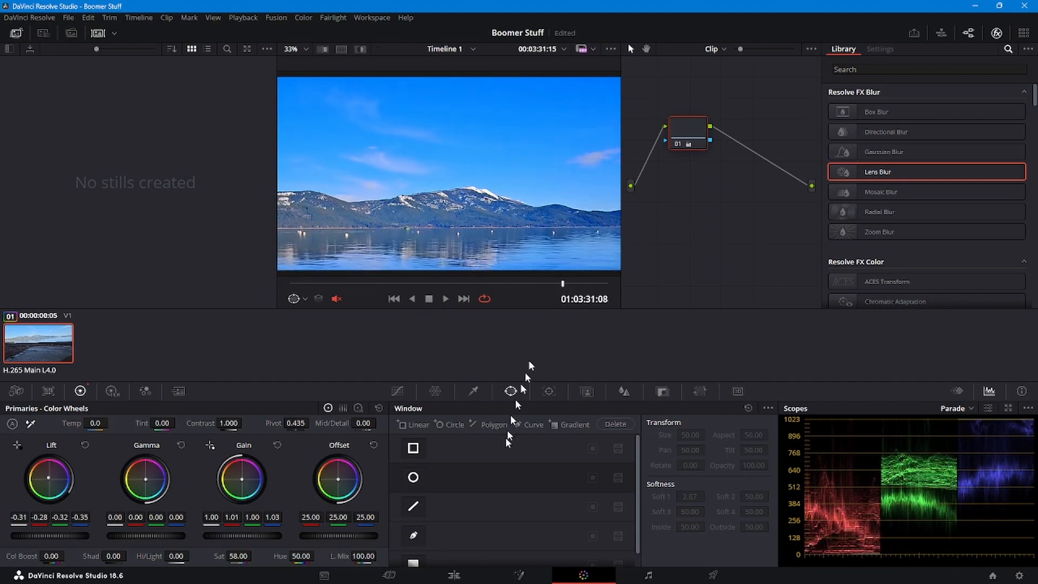
{"action": "left_click_drag", "start_coordinate": [562, 285], "coordinate": [604, 285]}
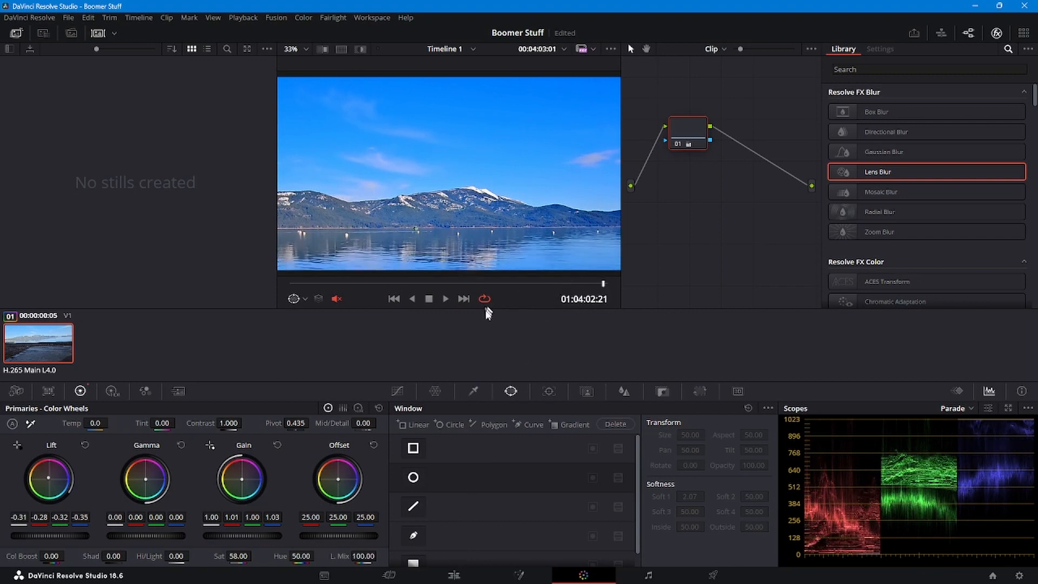
{"action": "key", "text": "space"}
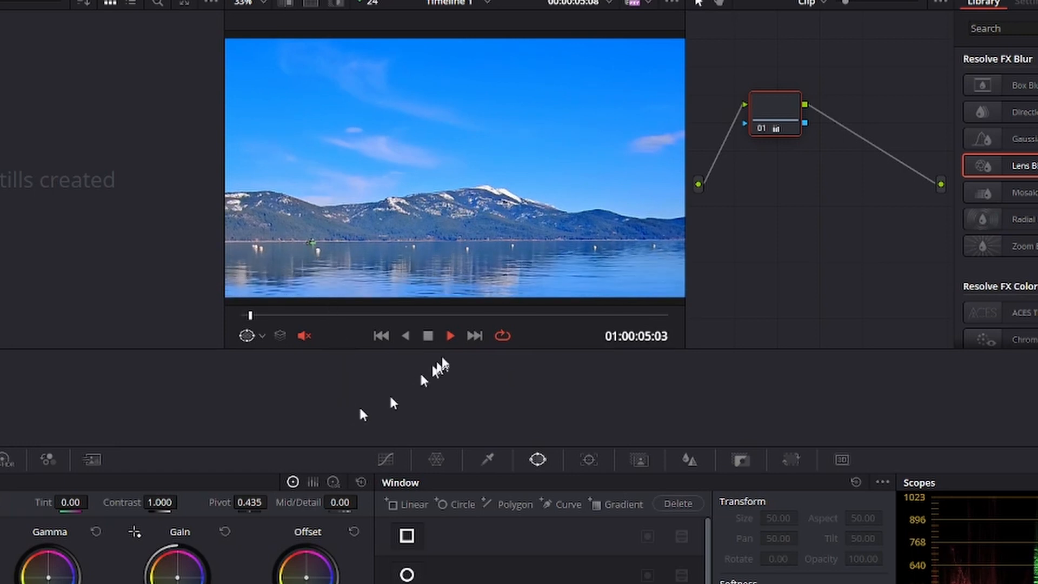
{"action": "left_click", "coordinate": [430, 336]}
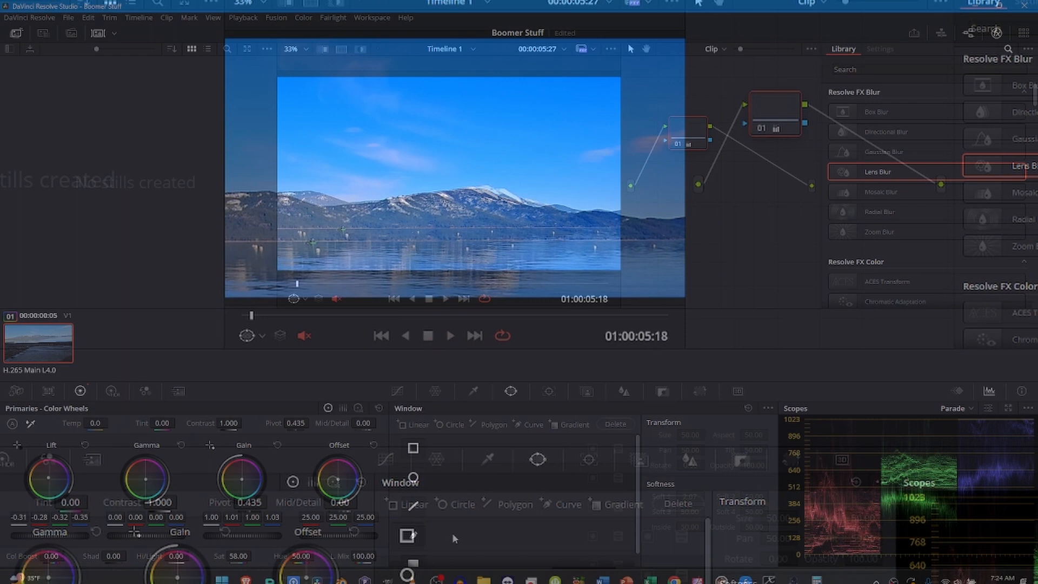
Return to the Edit page and export the frame at 01:00:09:23 as a still.
{"action": "left_click", "coordinate": [453, 574]}
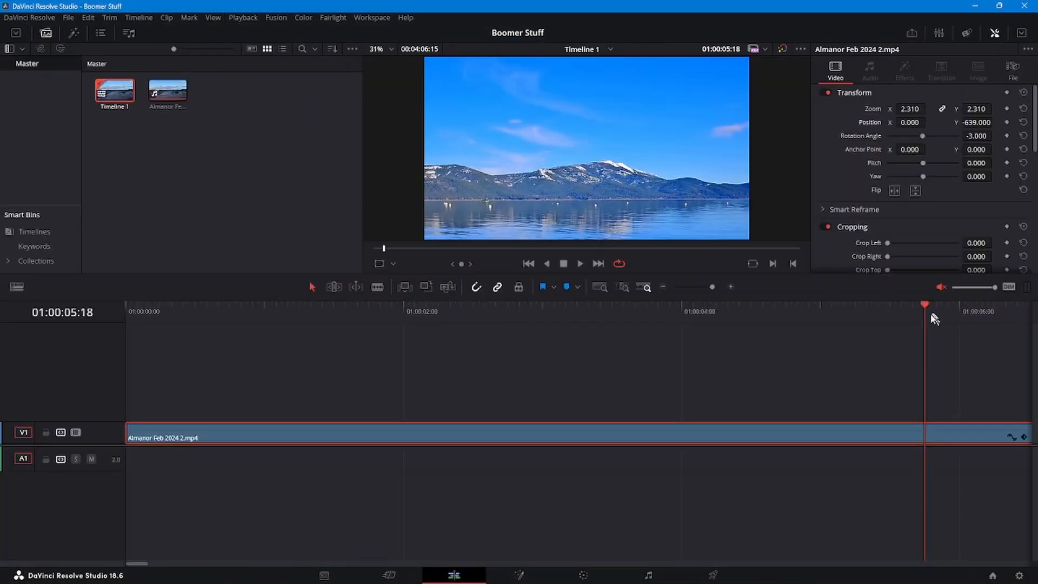
{"action": "key", "text": "shift+z"}
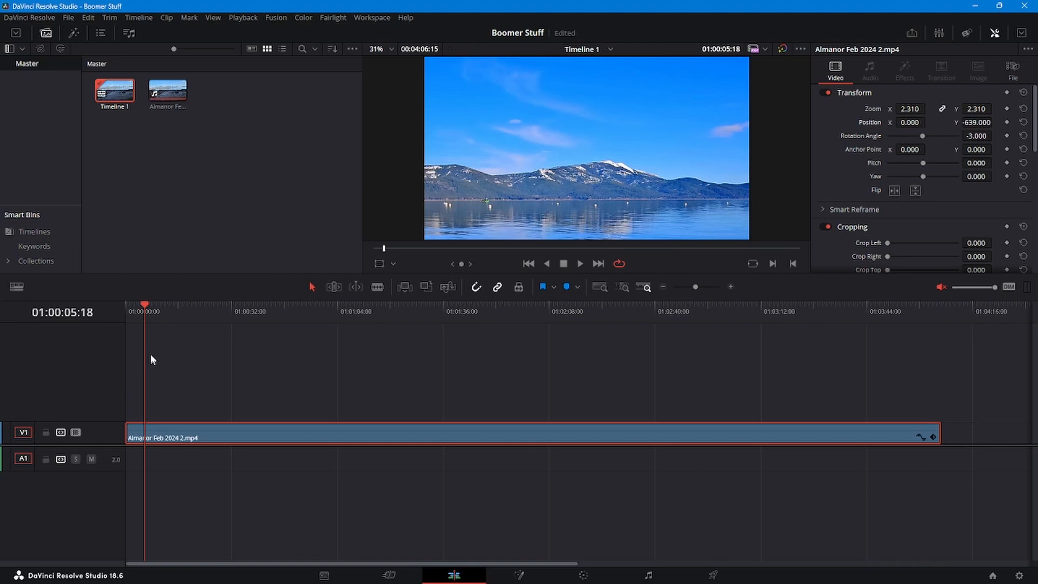
{"action": "left_click_drag", "start_coordinate": [144, 306], "coordinate": [159, 274]}
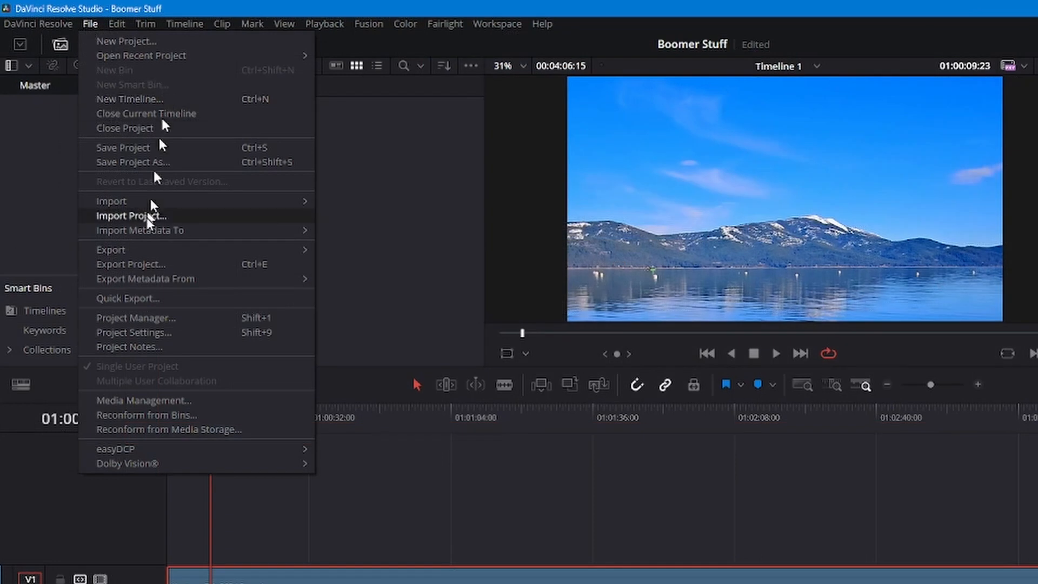
{"action": "mouse_move", "coordinate": [144, 252]}
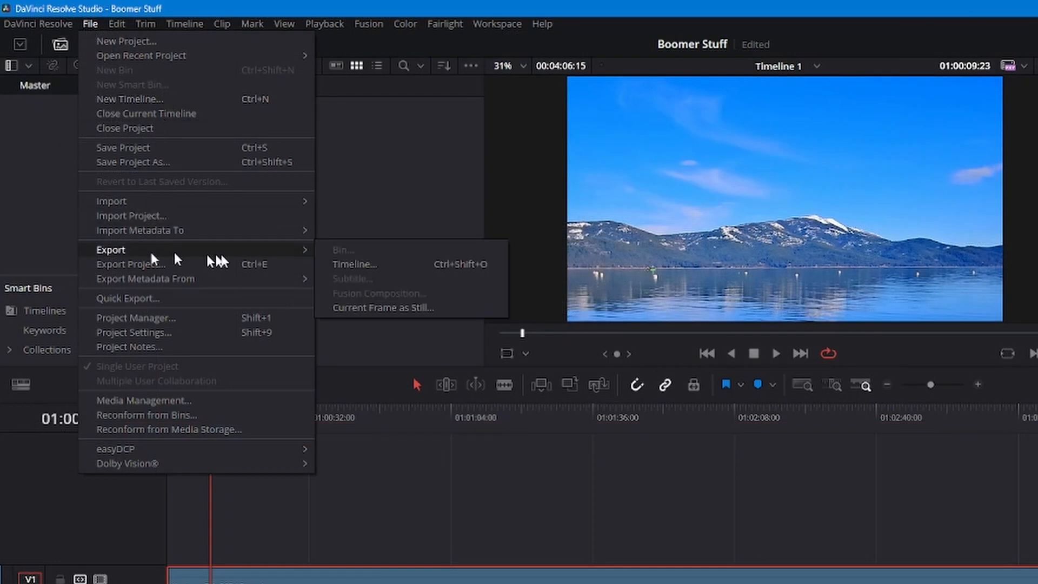
{"action": "left_click", "coordinate": [372, 308]}
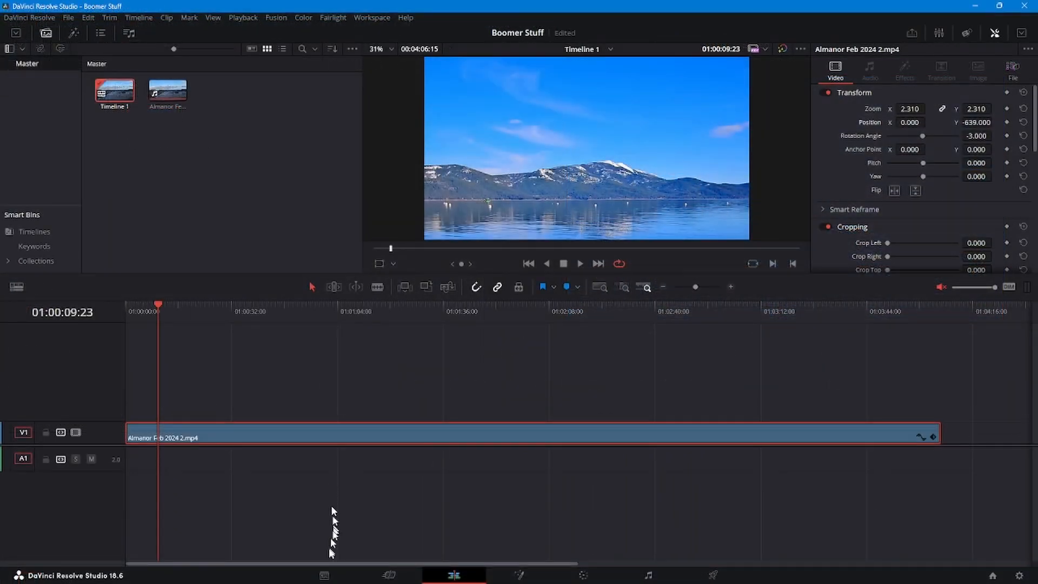
On the Media page, import the still Timeline 1_01_00_09_23.png from the Tutorial 2 folder into the media pool.
{"action": "left_click", "coordinate": [325, 574]}
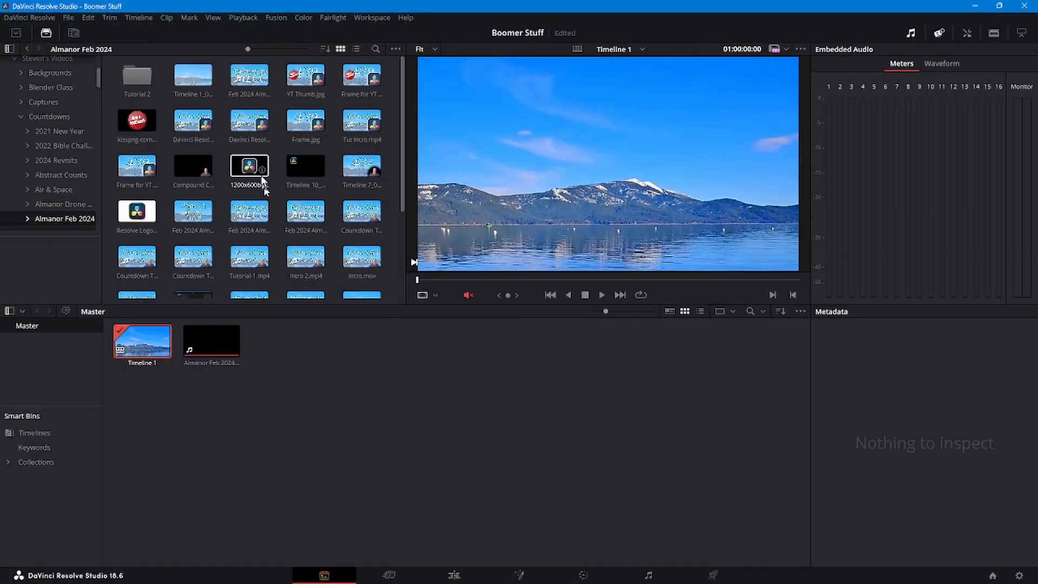
{"action": "double_click", "coordinate": [134, 81]}
{"action": "left_click", "coordinate": [136, 82]}
{"action": "left_click_drag", "start_coordinate": [126, 76], "coordinate": [319, 372]}
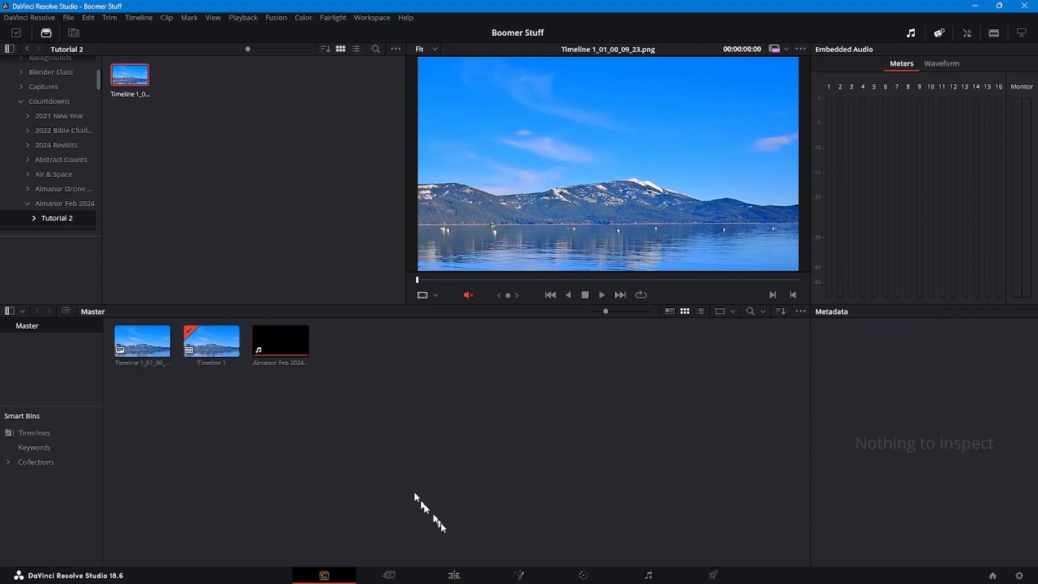
On the Edit page, place the still on track V2 above the video and extend it to the clip's full length.
{"action": "left_click", "coordinate": [454, 575]}
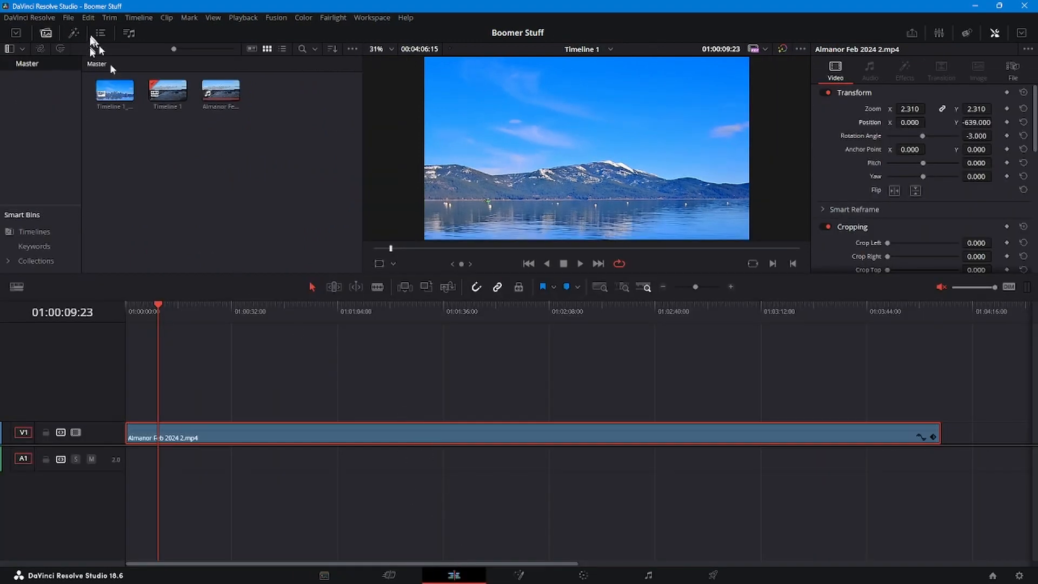
{"action": "mouse_move", "coordinate": [157, 312]}
{"action": "left_mouse_down"}
{"action": "mouse_move", "coordinate": [204, 312]}
{"action": "mouse_move", "coordinate": [170, 309]}
{"action": "left_mouse_up"}
{"action": "left_click_drag", "start_coordinate": [112, 96], "coordinate": [938, 407]}
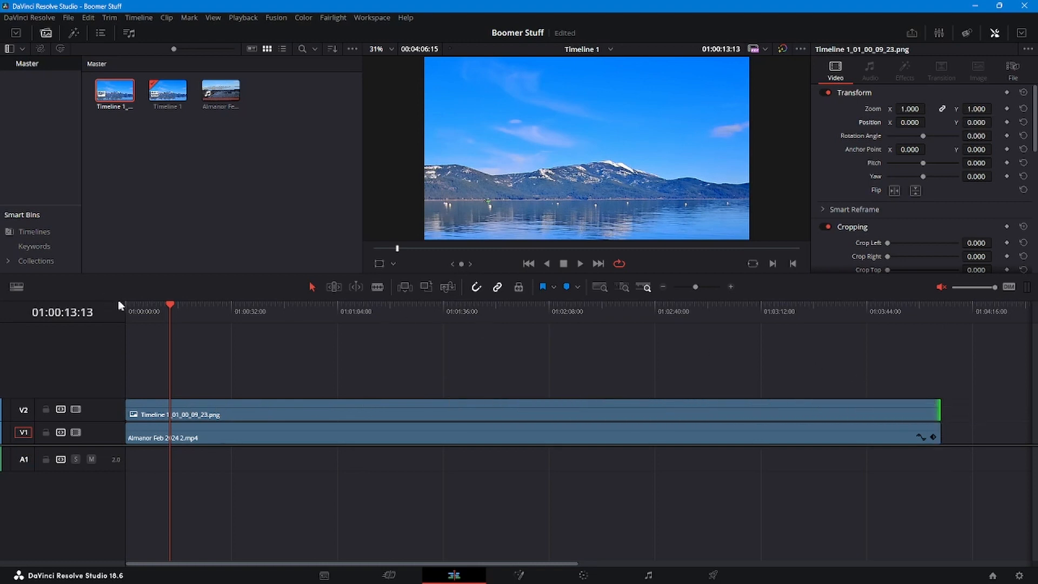
{"action": "left_click_drag", "start_coordinate": [166, 307], "coordinate": [368, 310]}
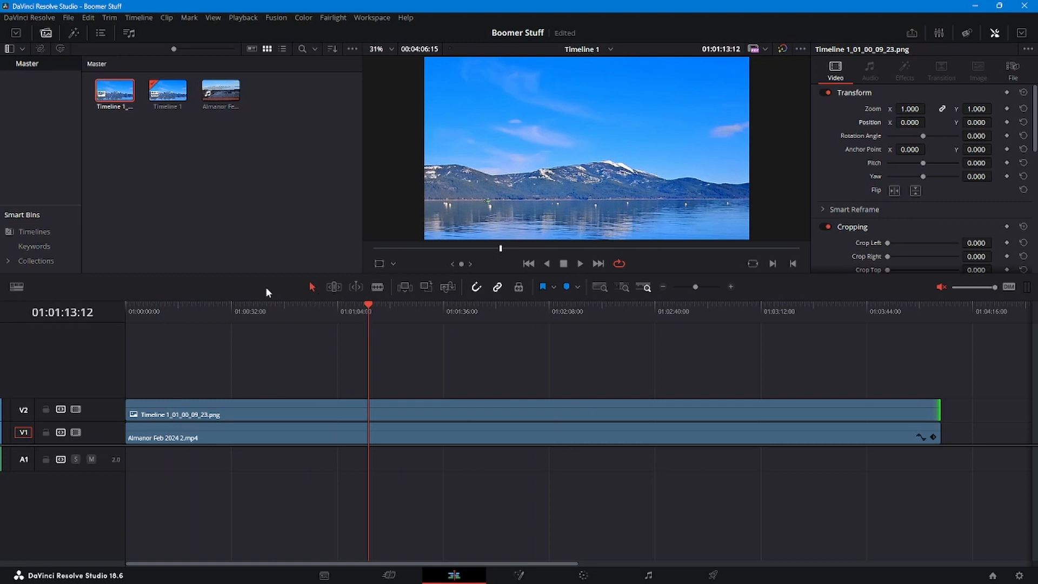
On the Color page, enable a curve window on the still's node, with the whole frame in view.
{"action": "left_click", "coordinate": [576, 577]}
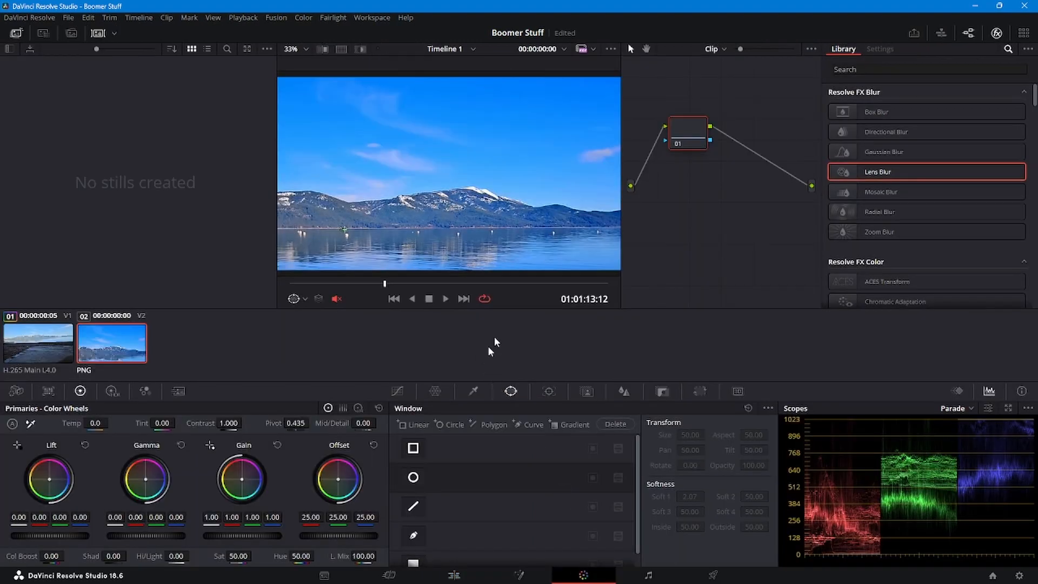
{"action": "scroll", "coordinate": [421, 165], "scroll_direction": "down", "scroll_amount": 1}
{"action": "scroll", "coordinate": [422, 165], "scroll_direction": "up", "scroll_amount": 1}
{"action": "left_click", "coordinate": [414, 537]}
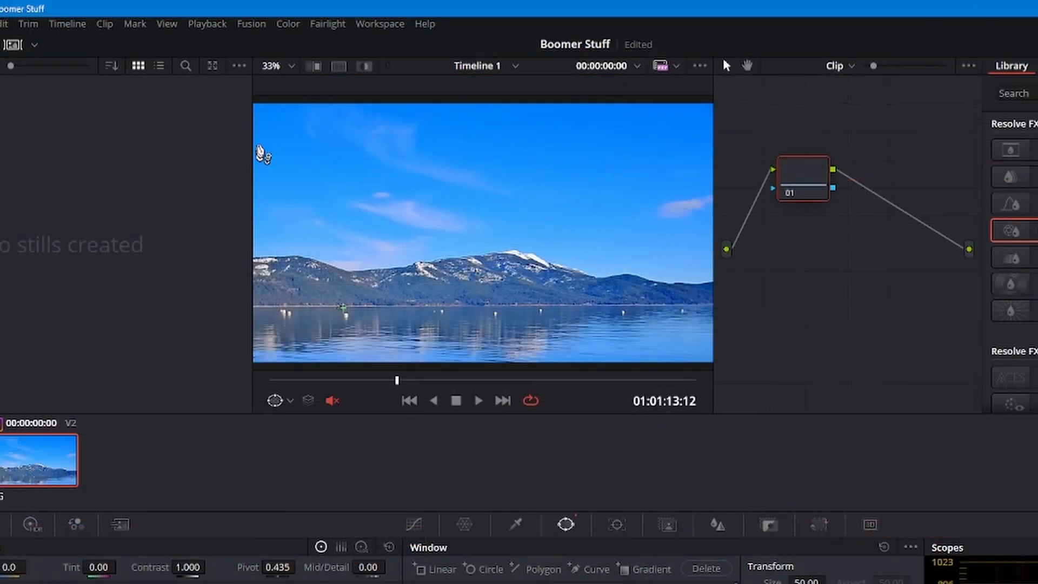
{"action": "scroll", "coordinate": [361, 186], "scroll_direction": "down", "scroll_amount": 1}
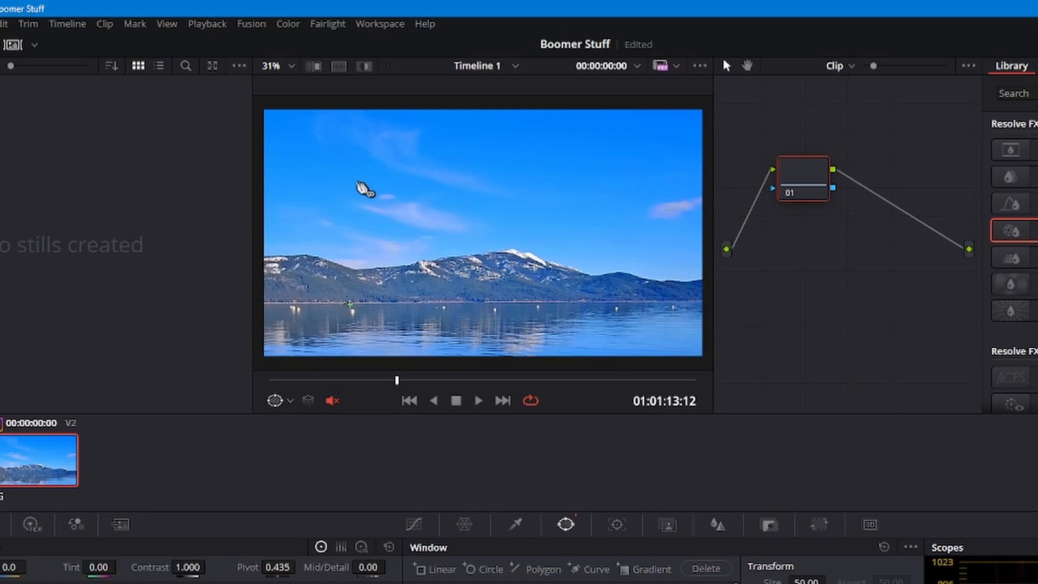
Draw a closed curve window around the sky and mountains, following the shoreline and dipping into the water below the green boat.
{"action": "left_click", "coordinate": [257, 104]}
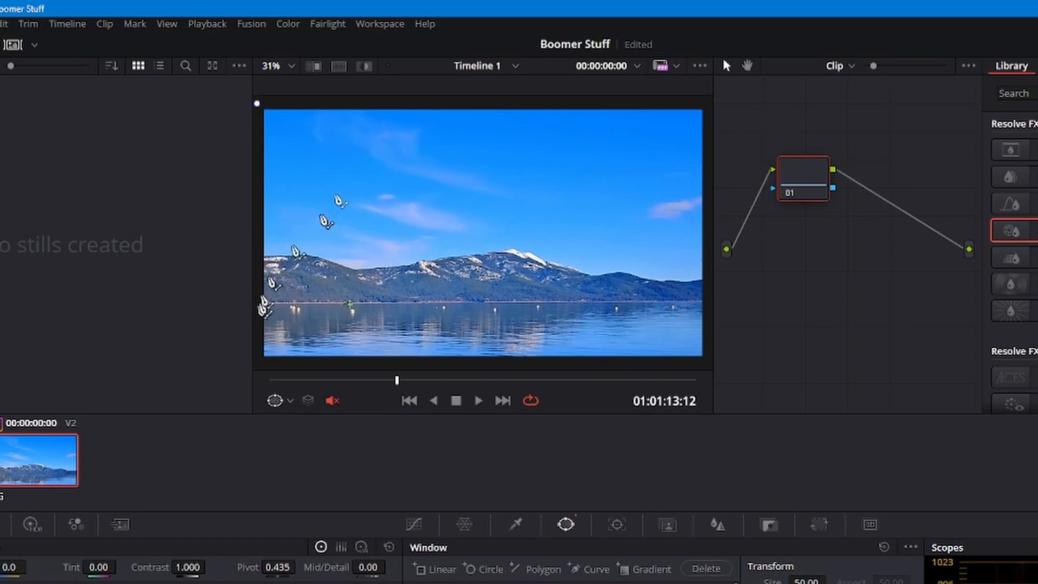
{"action": "left_click", "coordinate": [708, 102]}
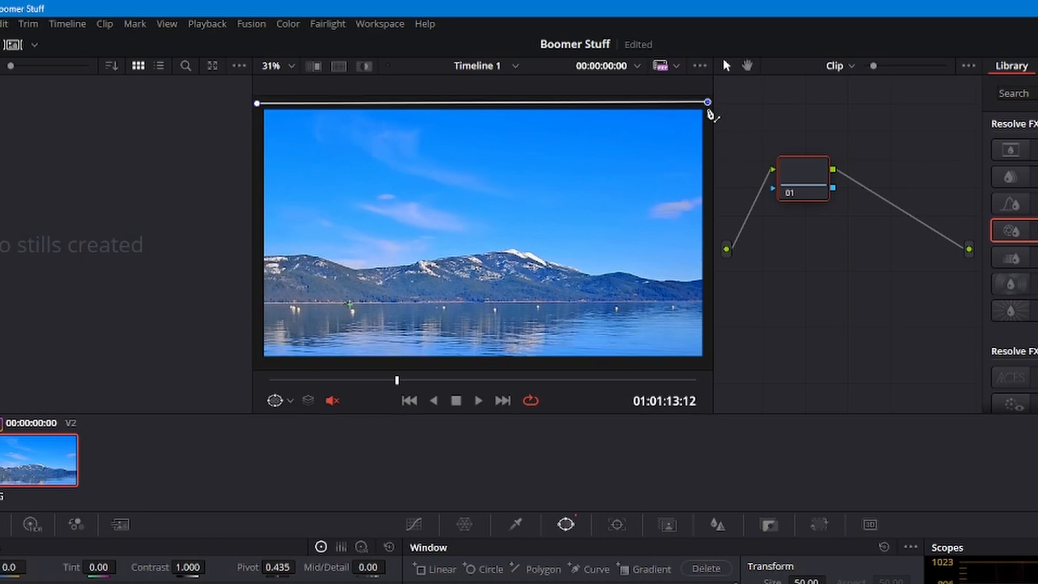
{"action": "left_click", "coordinate": [708, 299]}
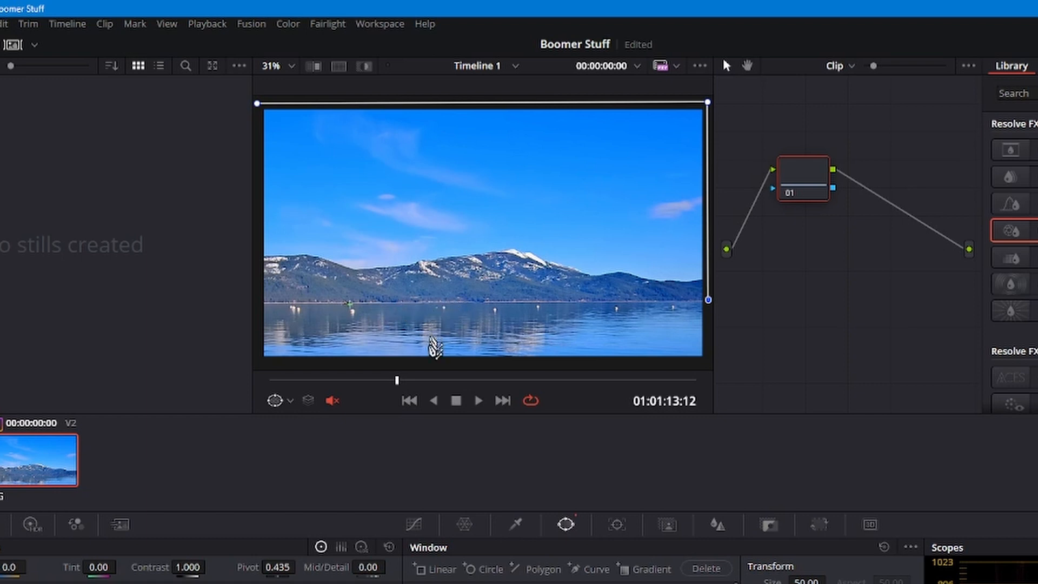
{"action": "mouse_move", "coordinate": [398, 385]}
{"action": "left_mouse_down"}
{"action": "mouse_move", "coordinate": [688, 400]}
{"action": "mouse_move", "coordinate": [386, 398]}
{"action": "left_mouse_up"}
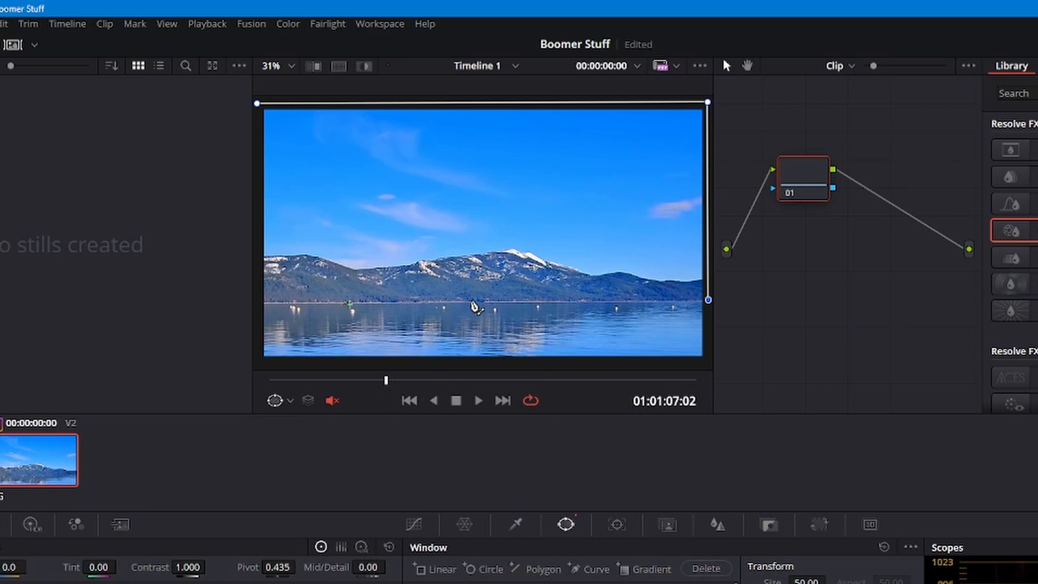
{"action": "left_click", "coordinate": [471, 301]}
{"action": "left_click", "coordinate": [468, 309]}
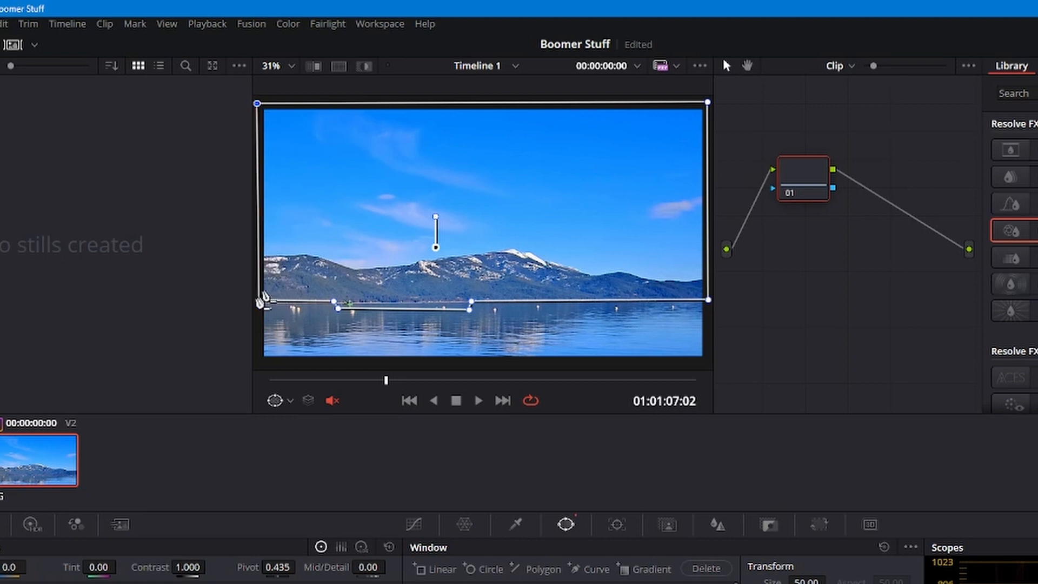
{"action": "left_click_drag", "start_coordinate": [261, 308], "coordinate": [261, 306]}
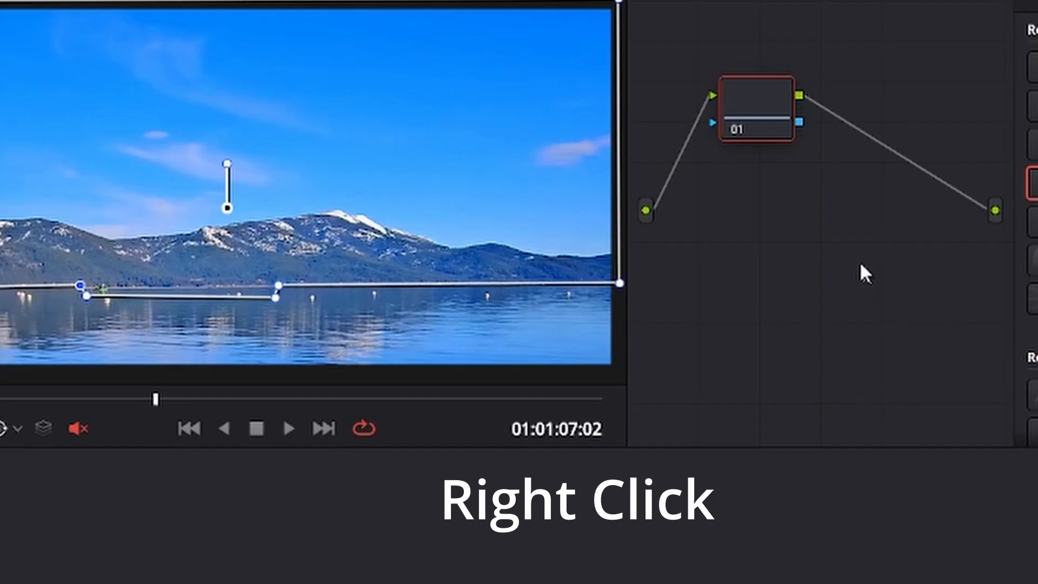
Add an alpha output to the node graph and connect node 01's alpha output to it.
{"action": "right_click", "coordinate": [878, 292]}
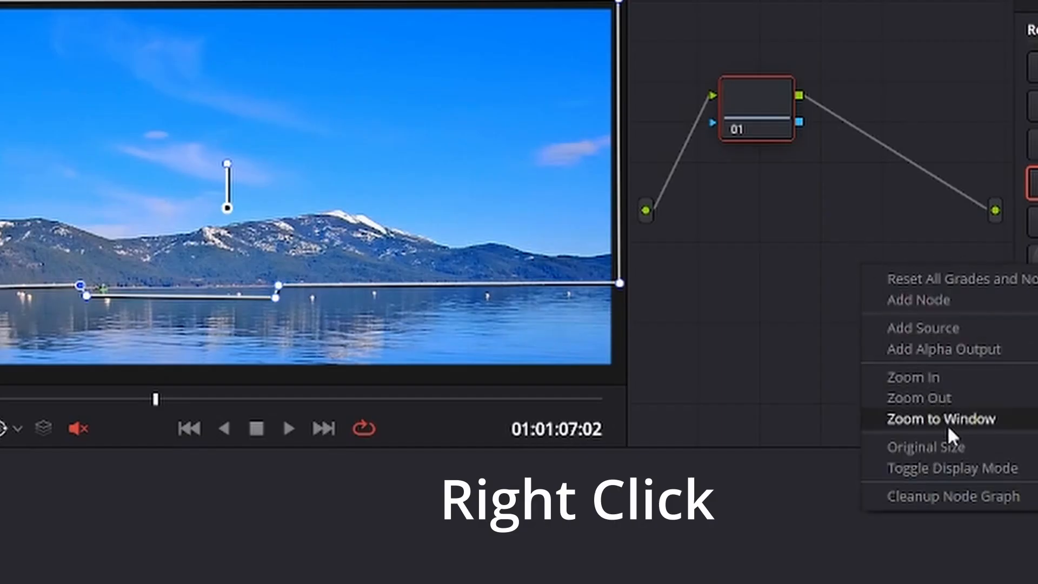
{"action": "left_click", "coordinate": [942, 350]}
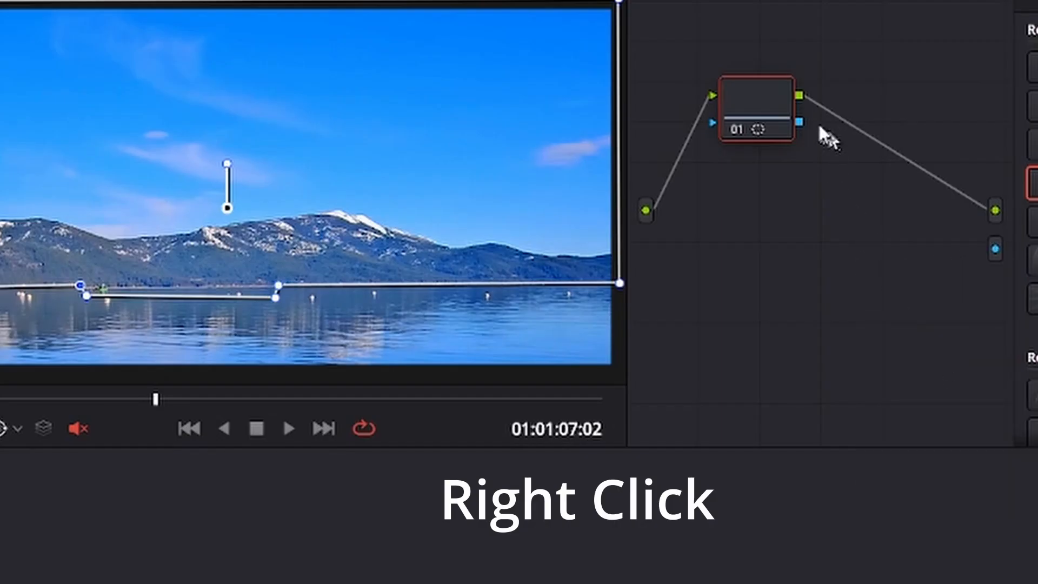
{"action": "left_click_drag", "start_coordinate": [802, 123], "coordinate": [995, 248]}
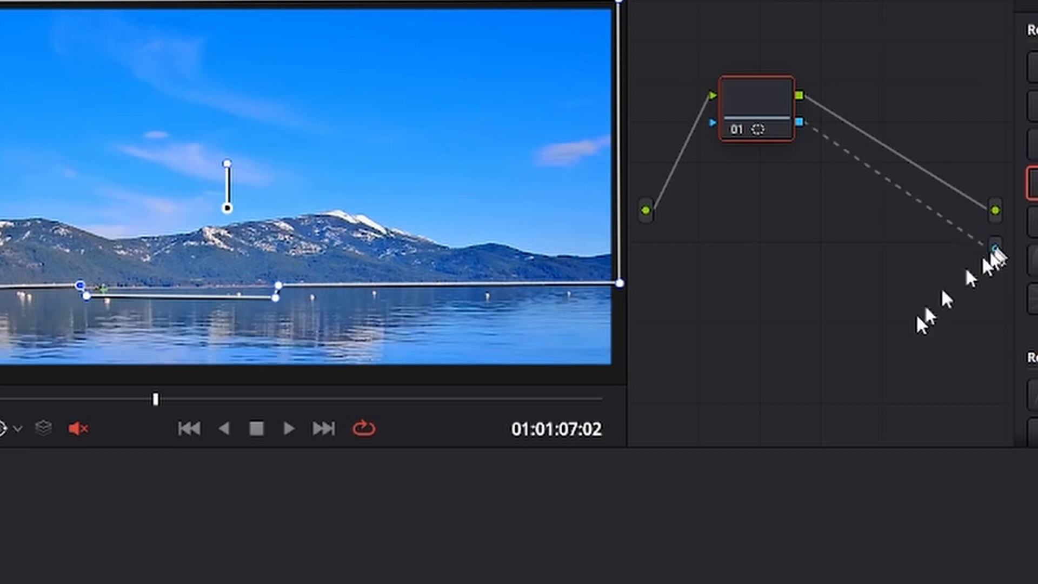
Play the masked clip and slightly raise the right corner point of the window's dip below the shoreline.
{"action": "key", "text": "space"}
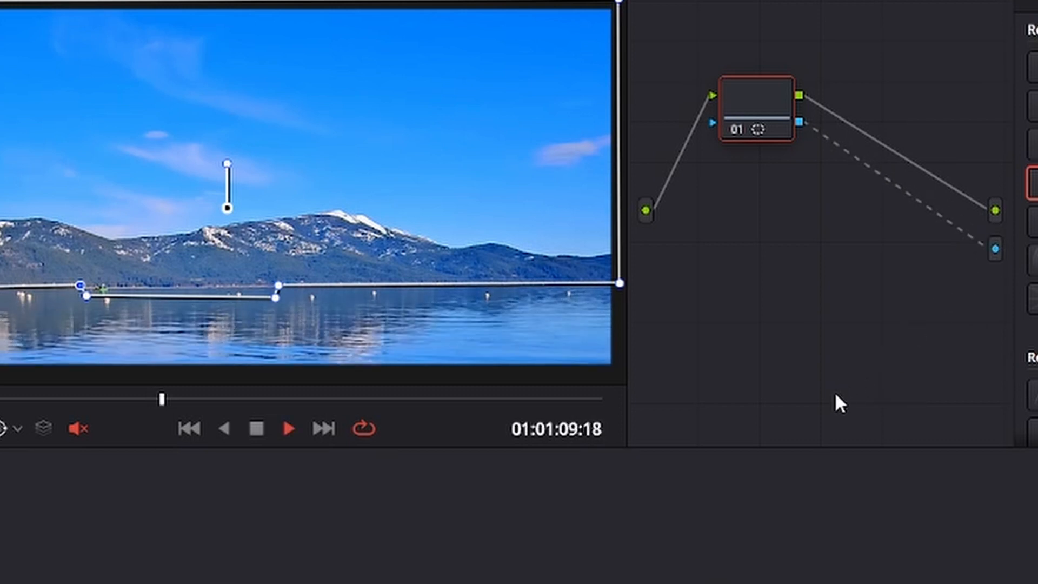
{"action": "scroll", "coordinate": [127, 313], "scroll_direction": "up", "scroll_amount": 5}
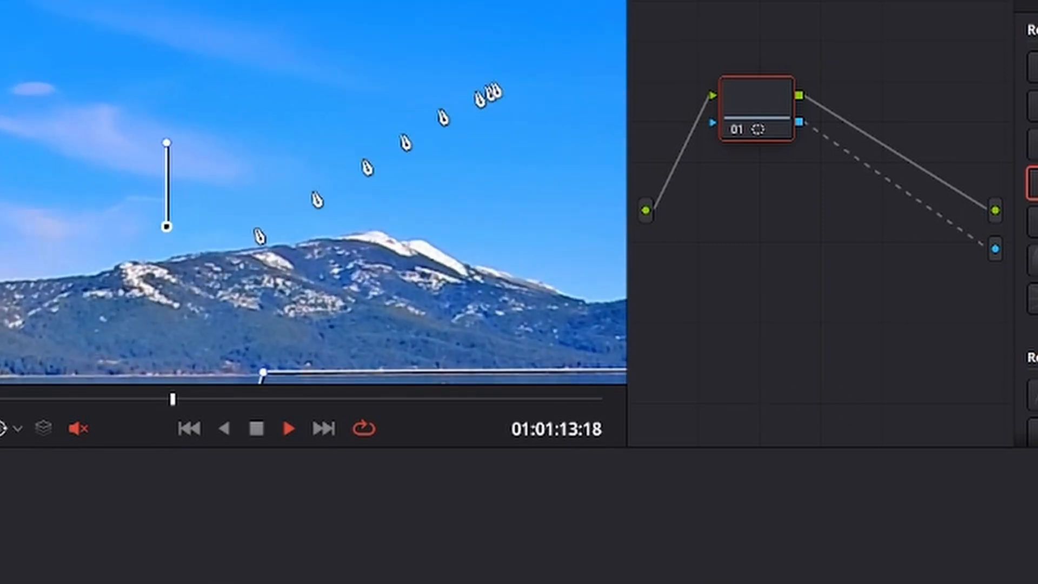
{"action": "left_click", "coordinate": [256, 428]}
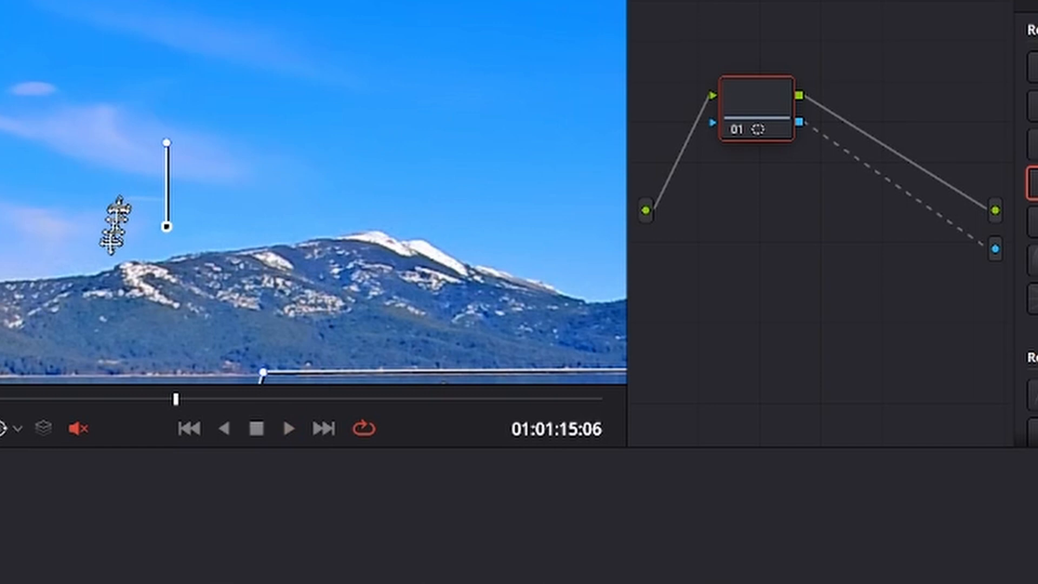
{"action": "left_click_drag", "start_coordinate": [108, 260], "coordinate": [347, 115]}
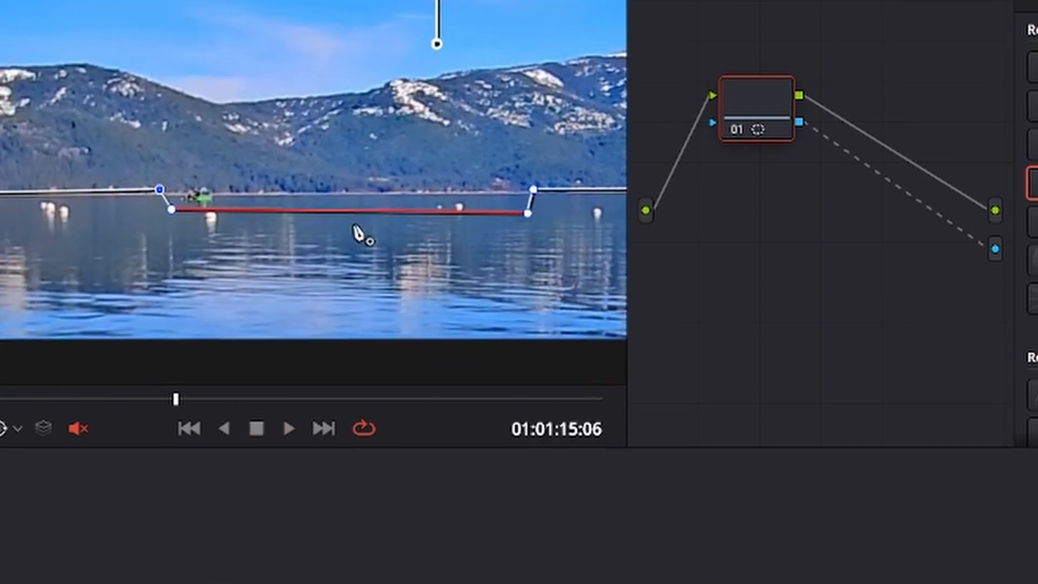
{"action": "left_click_drag", "start_coordinate": [531, 219], "coordinate": [528, 214]}
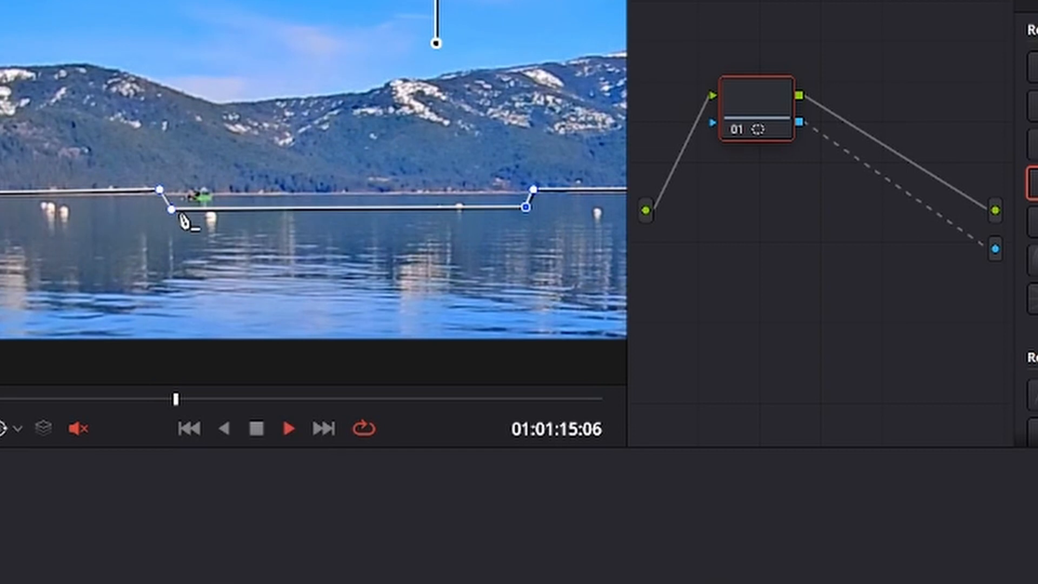
Scrub back and forth through the clip to check the window's lower edge around the boat and buoys.
{"action": "left_click_drag", "start_coordinate": [183, 398], "coordinate": [462, 399]}
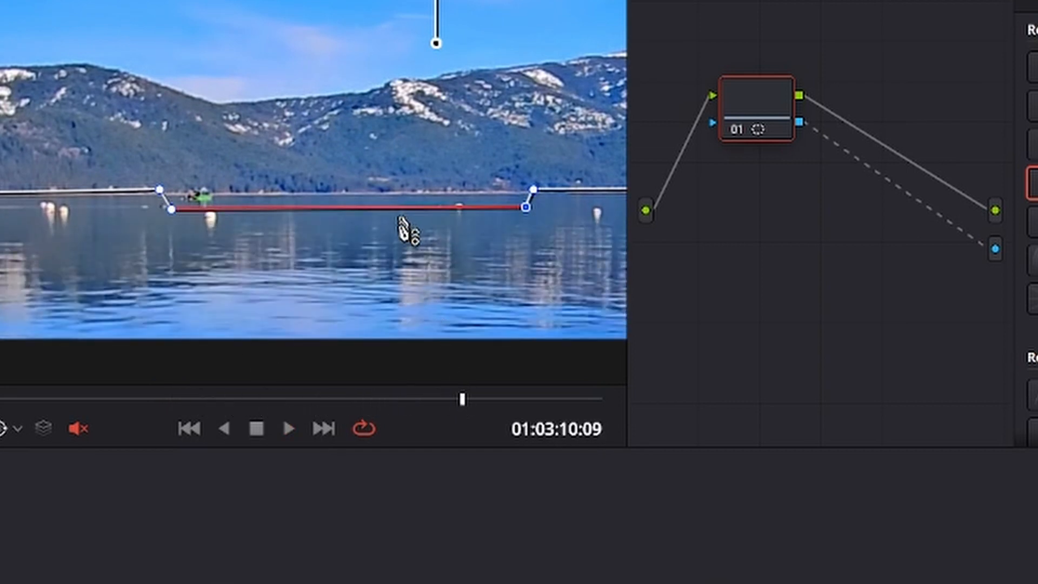
{"action": "left_click_drag", "start_coordinate": [462, 401], "coordinate": [529, 400]}
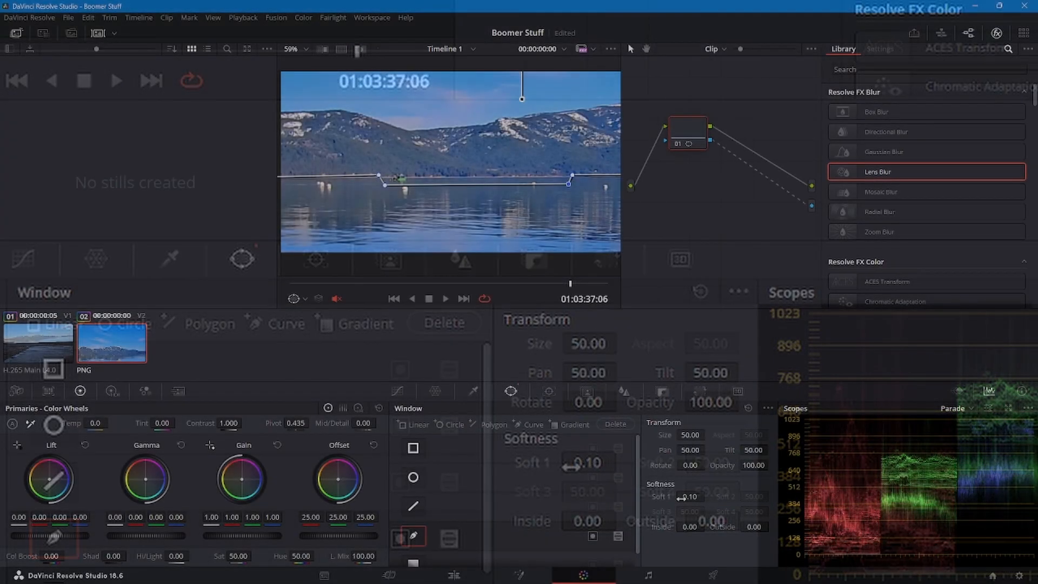
{"action": "left_click_drag", "start_coordinate": [562, 283], "coordinate": [538, 285]}
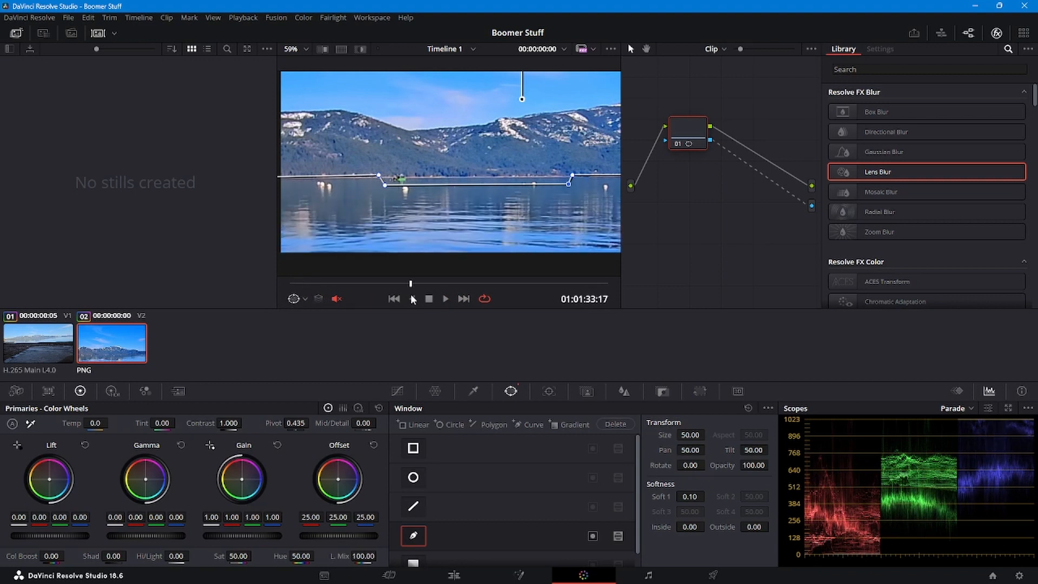
{"action": "left_click_drag", "start_coordinate": [452, 295], "coordinate": [292, 297]}
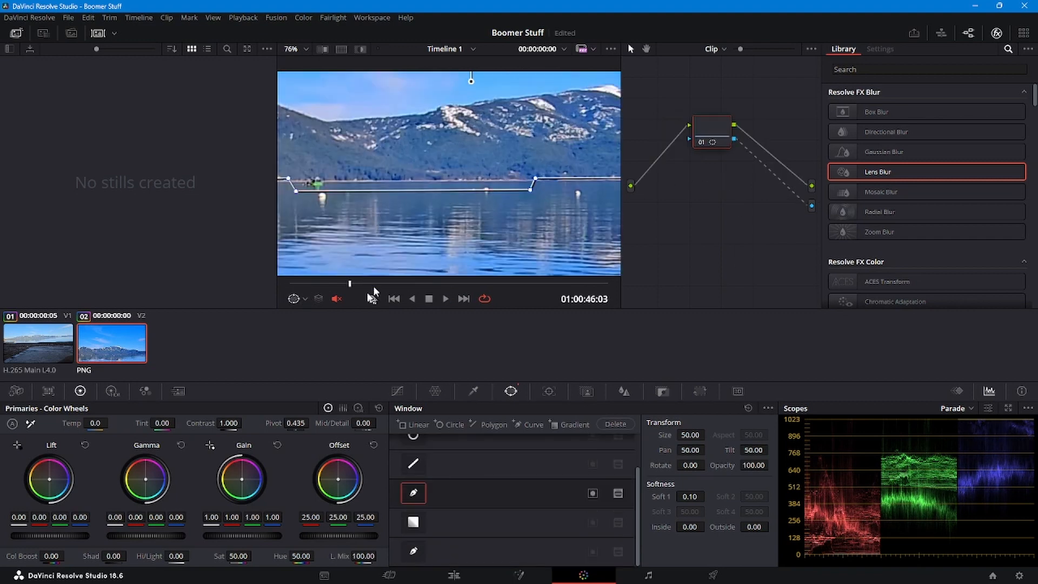
{"action": "left_click_drag", "start_coordinate": [352, 286], "coordinate": [357, 285]}
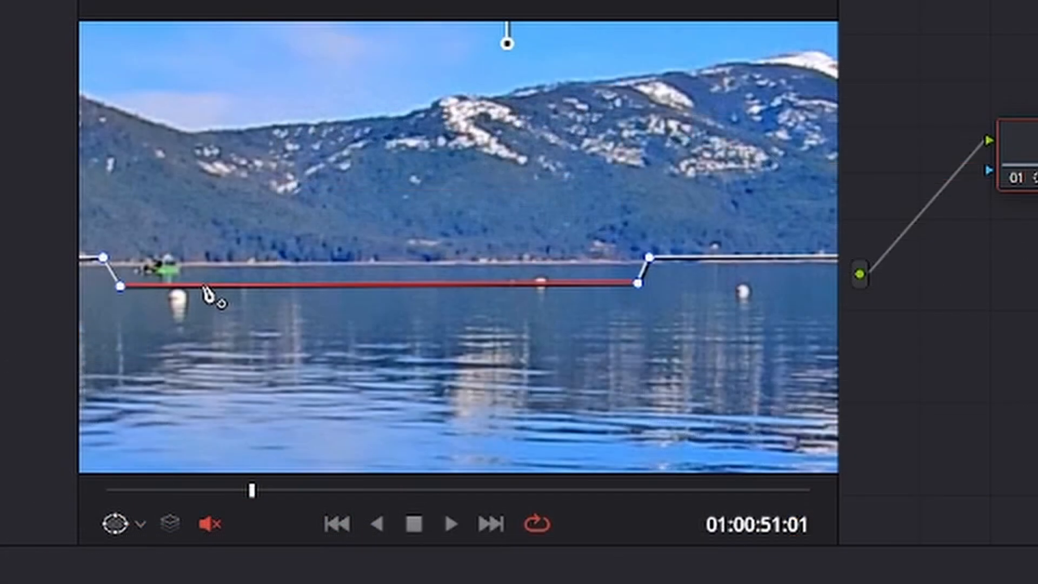
Add two points on the dip's lower edge beside the left buoy and lower its right corner so the edge runs beneath the middle buoys.
{"action": "left_click", "coordinate": [334, 191]}
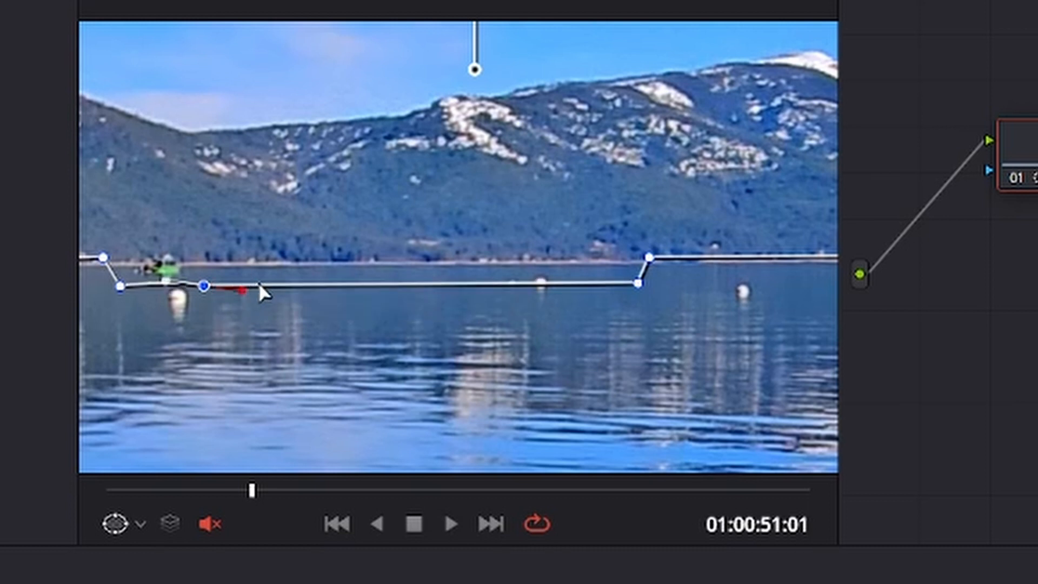
{"action": "left_click_drag", "start_coordinate": [271, 291], "coordinate": [226, 307]}
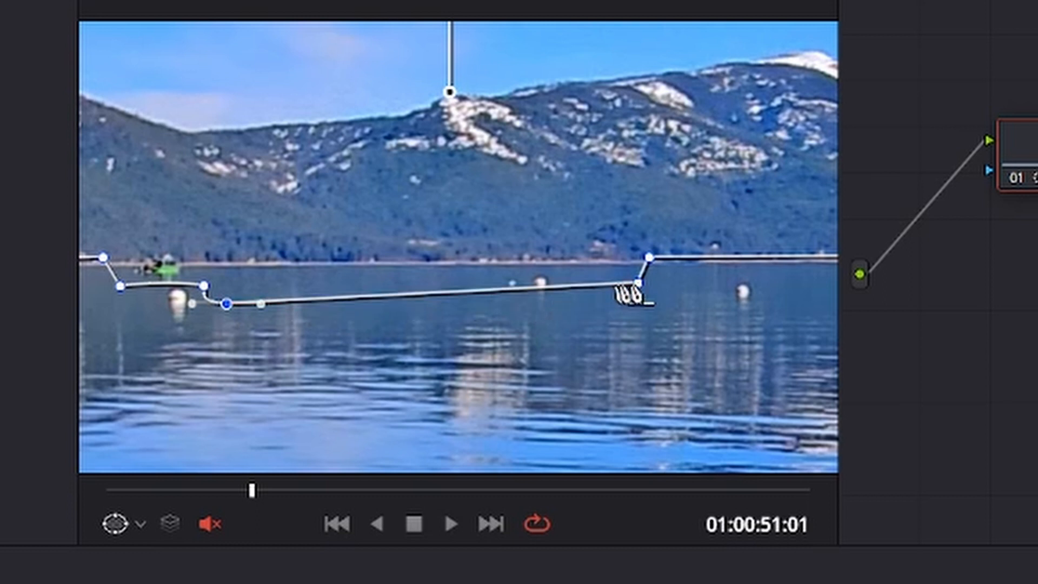
{"action": "left_click_drag", "start_coordinate": [638, 283], "coordinate": [635, 301]}
{"action": "key", "text": "space"}
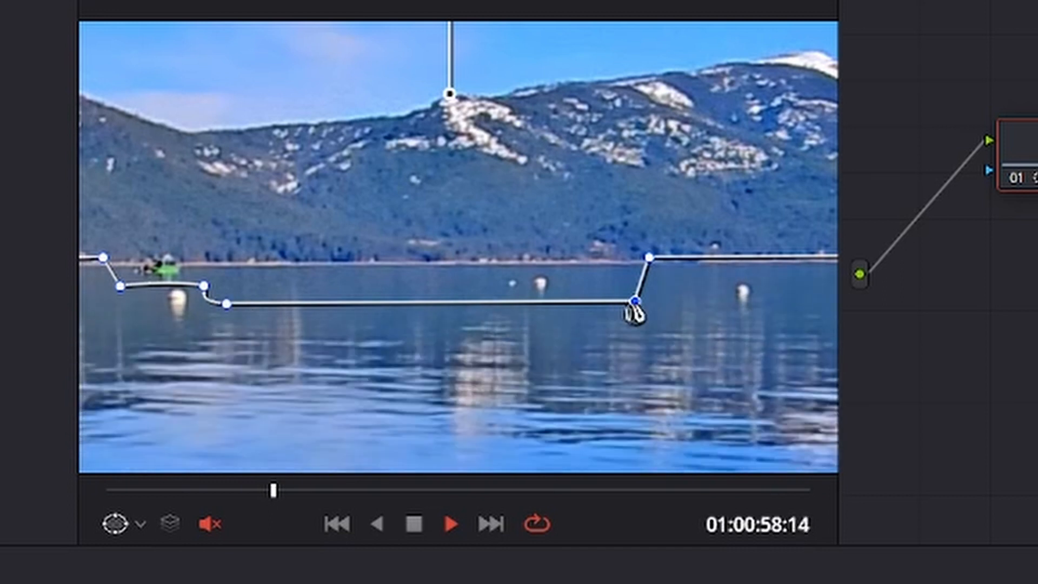
{"action": "key", "text": "space"}
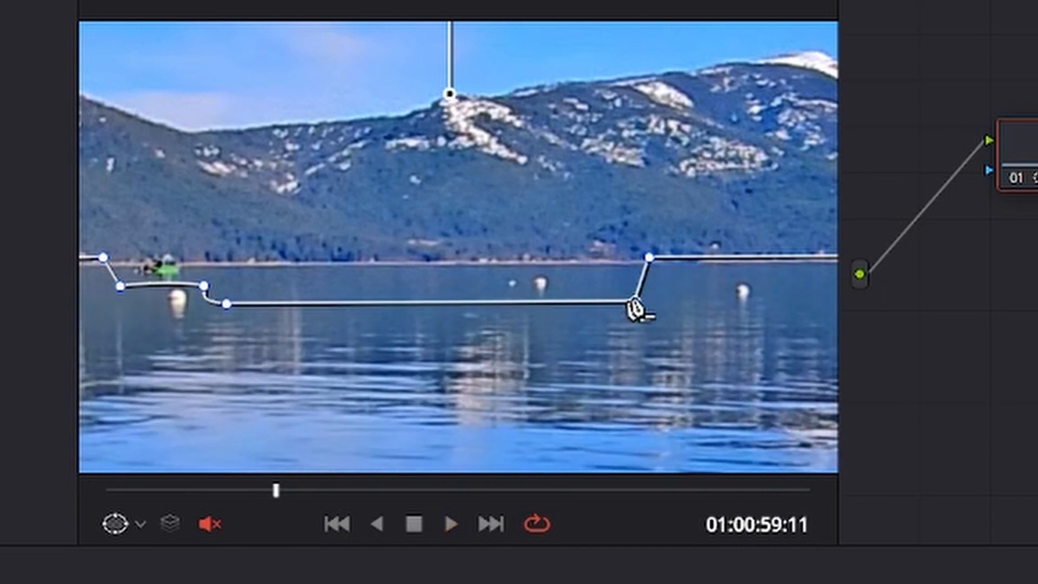
{"action": "left_click_drag", "start_coordinate": [634, 302], "coordinate": [632, 294]}
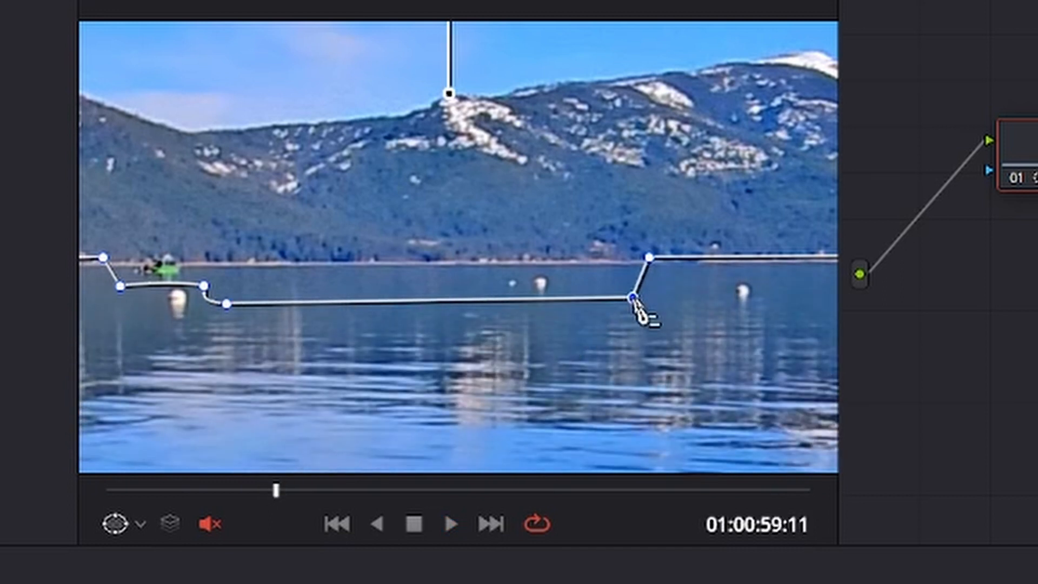
Add a point midway along the dip's lower edge, pull it down slightly, and check the mask through the clip.
{"action": "left_click_drag", "start_coordinate": [279, 486], "coordinate": [424, 490]}
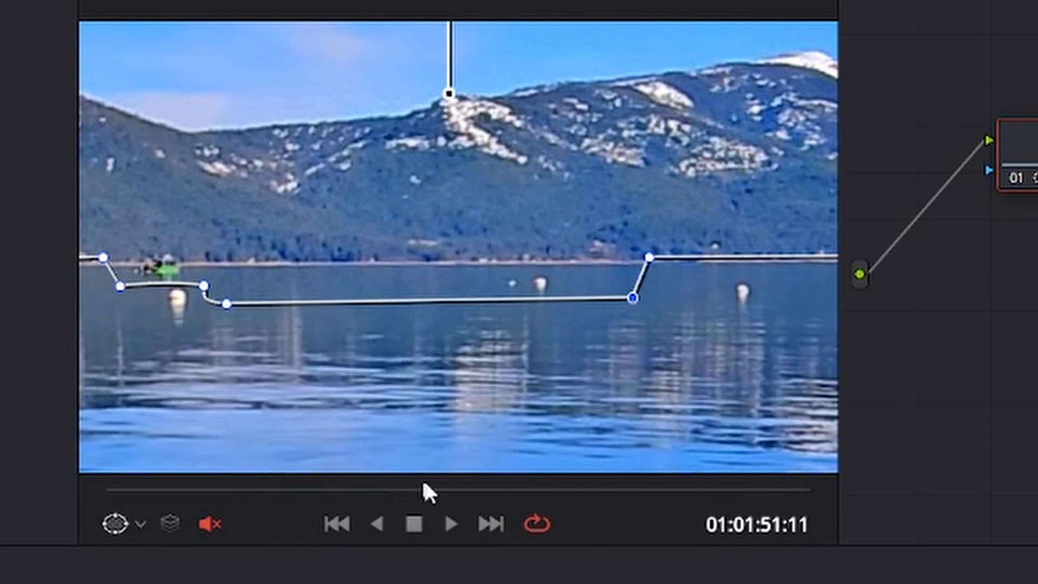
{"action": "left_click", "coordinate": [437, 300]}
{"action": "left_click_drag", "start_coordinate": [439, 306], "coordinate": [437, 318]}
{"action": "left_click_drag", "start_coordinate": [424, 492], "coordinate": [533, 493]}
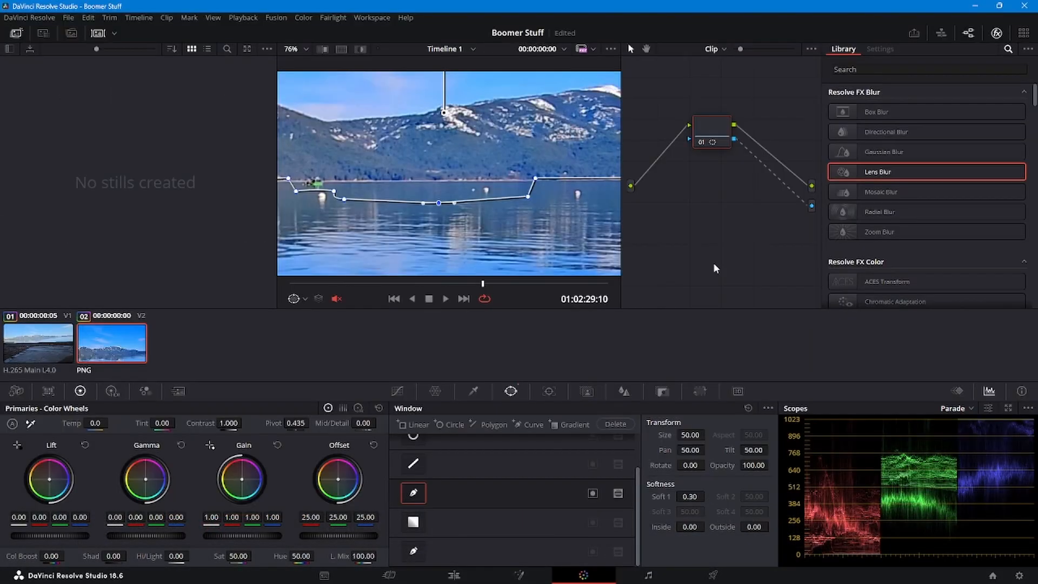
{"action": "key", "text": "space"}
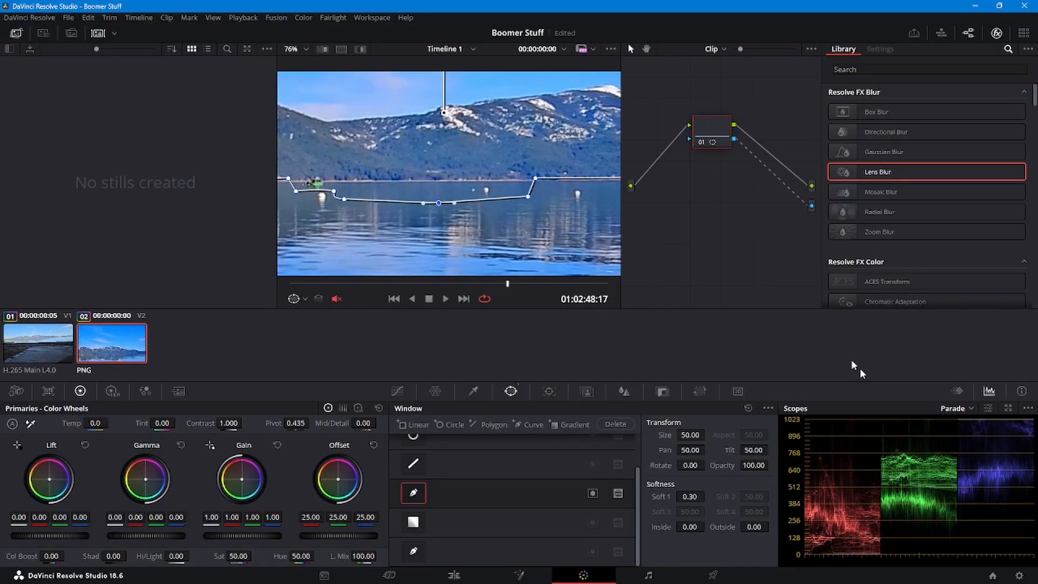
On the Edit page, scrub to the clip's end and play forward and backward across the loop point to check the transition.
{"action": "left_click", "coordinate": [454, 574]}
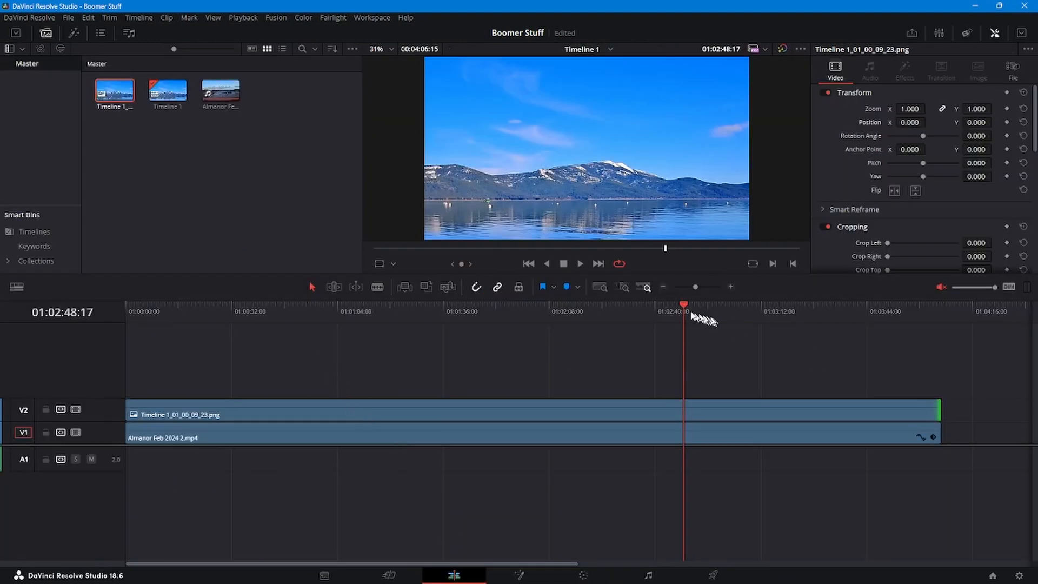
{"action": "left_click_drag", "start_coordinate": [686, 309], "coordinate": [932, 334]}
{"action": "key", "text": "space"}
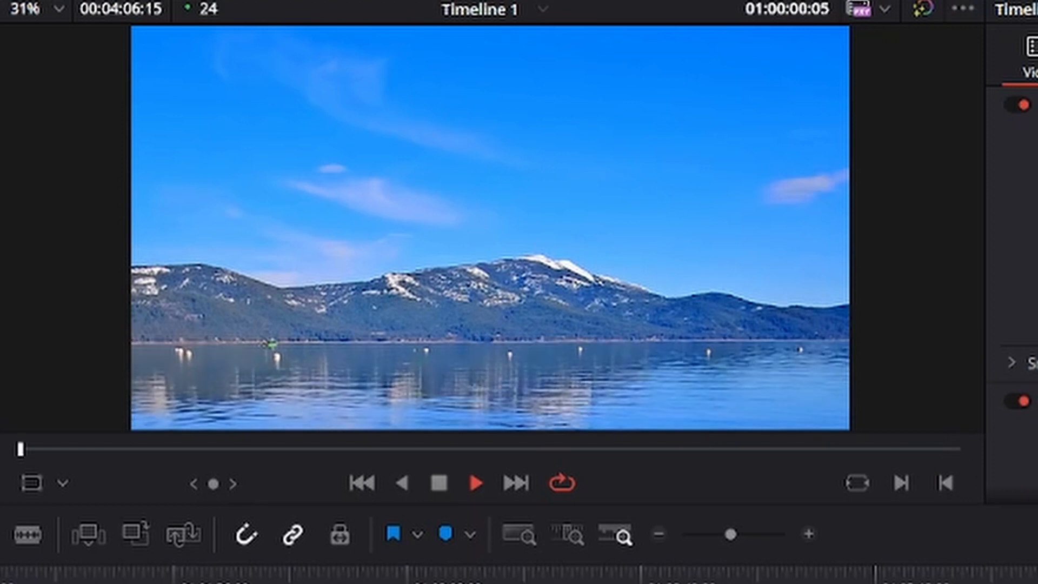
{"action": "key", "text": "j"}
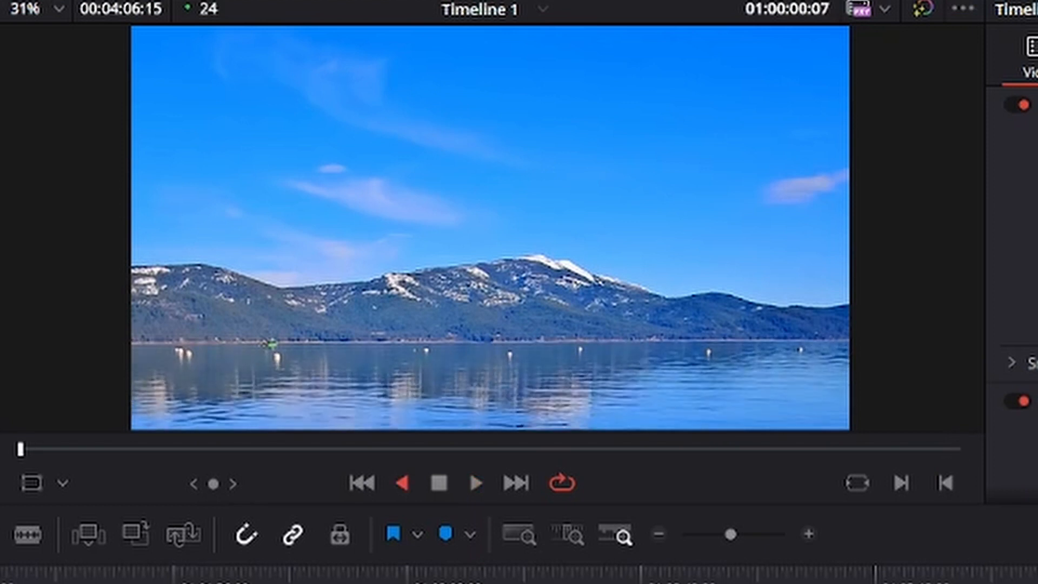
{"action": "key", "text": "l"}
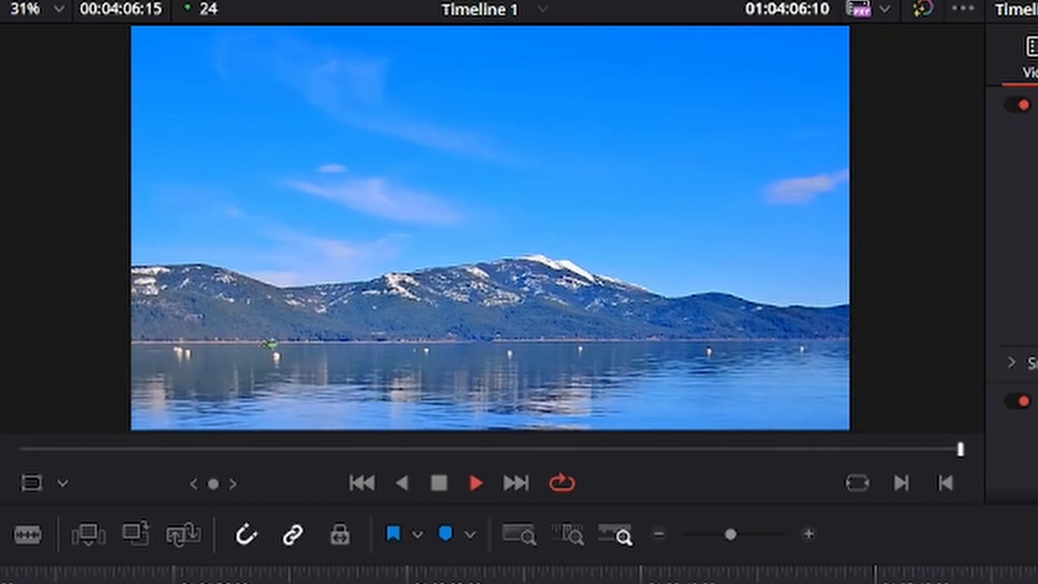
{"action": "key", "text": "j"}
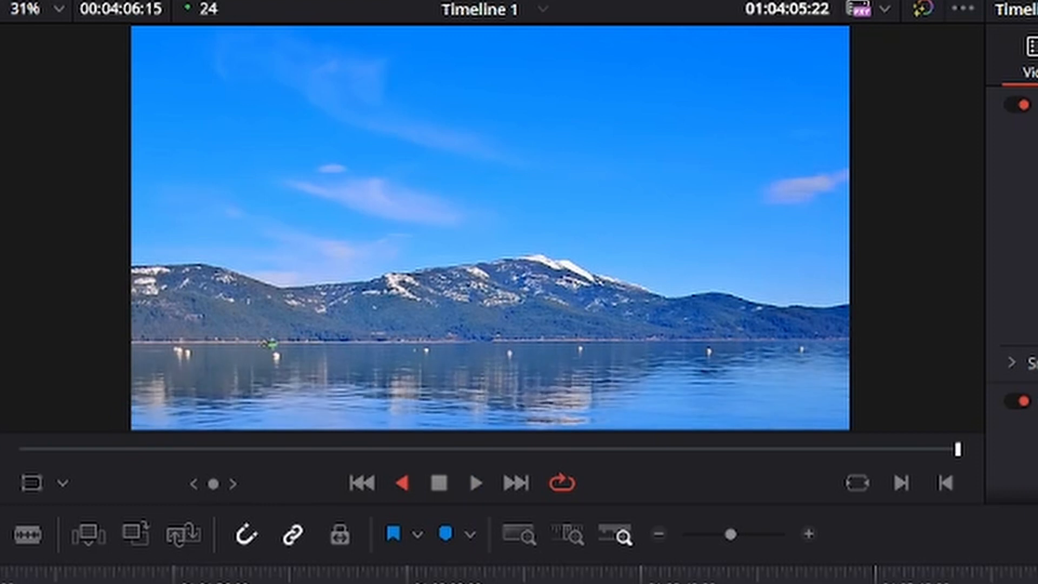
Play forward and in reverse across the timeline's start and end again to check the masked water at the loop point.
{"action": "key", "text": "k"}
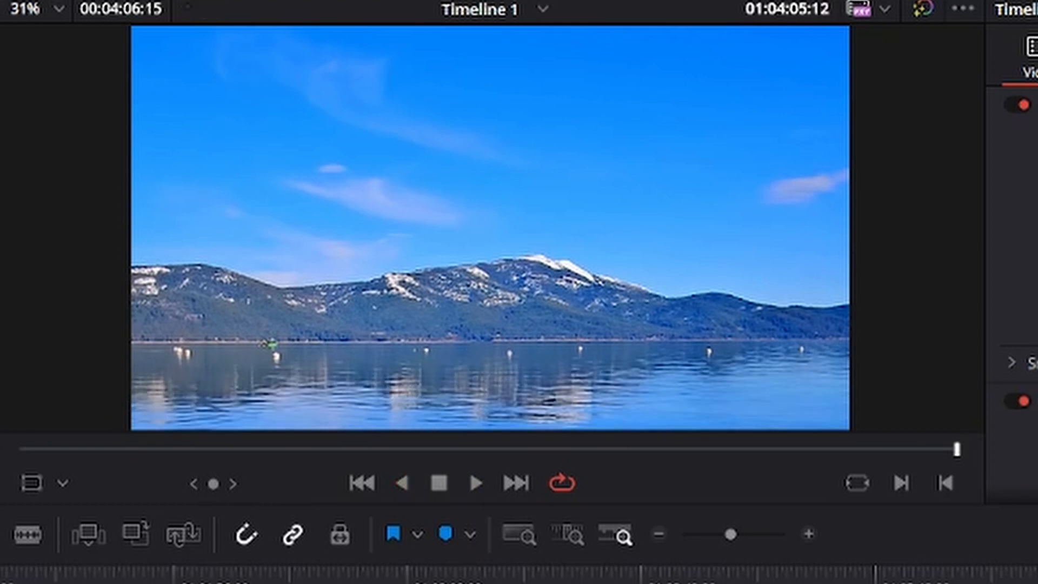
{"action": "key", "text": "l"}
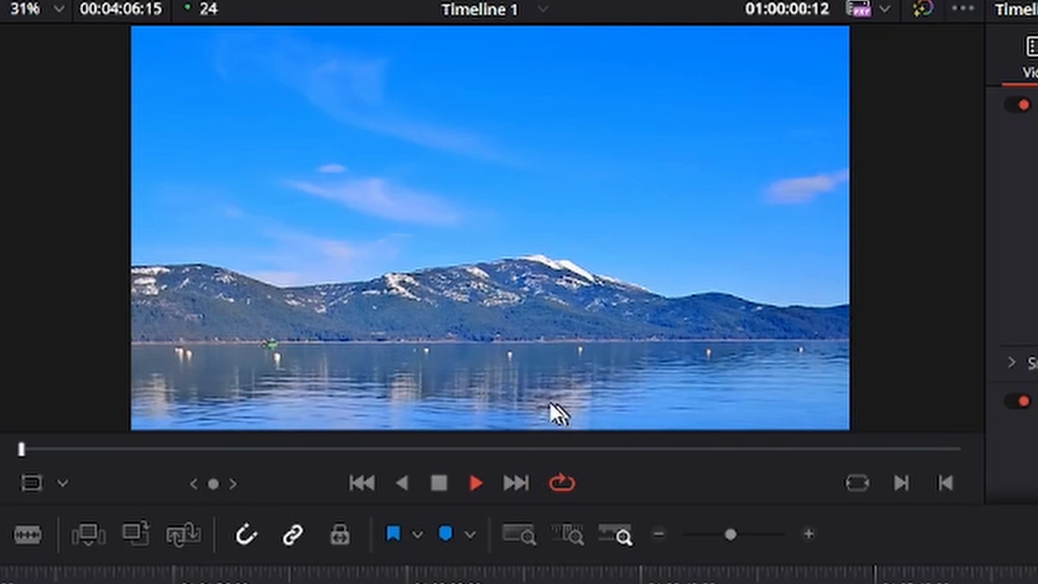
{"action": "key", "text": "j"}
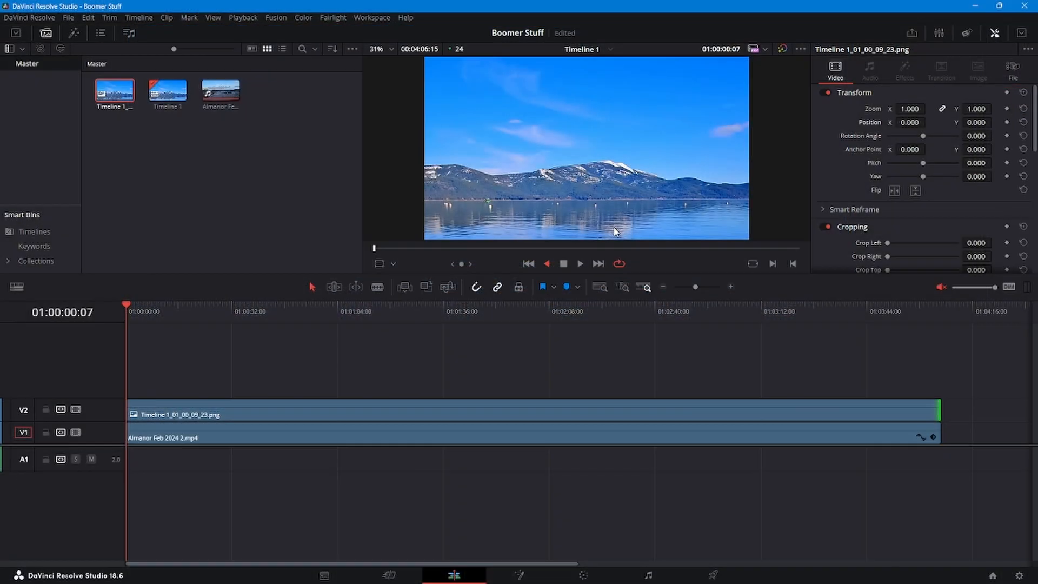
{"action": "key", "text": "l"}
Combine the still on V2 and the lake video on V1 into a compound clip named Compound Clip 1.
{"action": "left_click_drag", "start_coordinate": [324, 357], "coordinate": [384, 476]}
{"action": "right_click", "coordinate": [423, 424]}
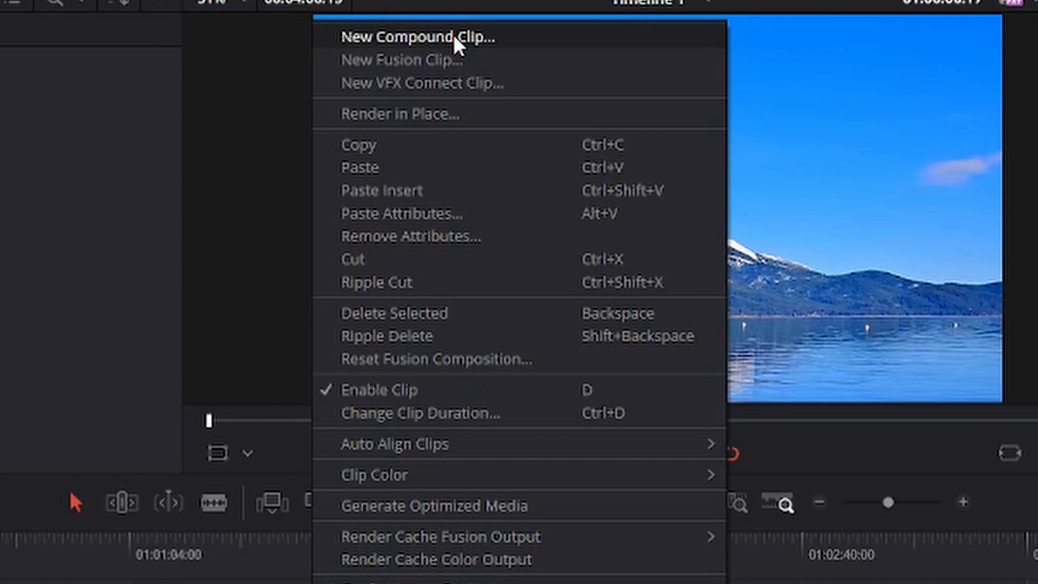
{"action": "left_click", "coordinate": [506, 45]}
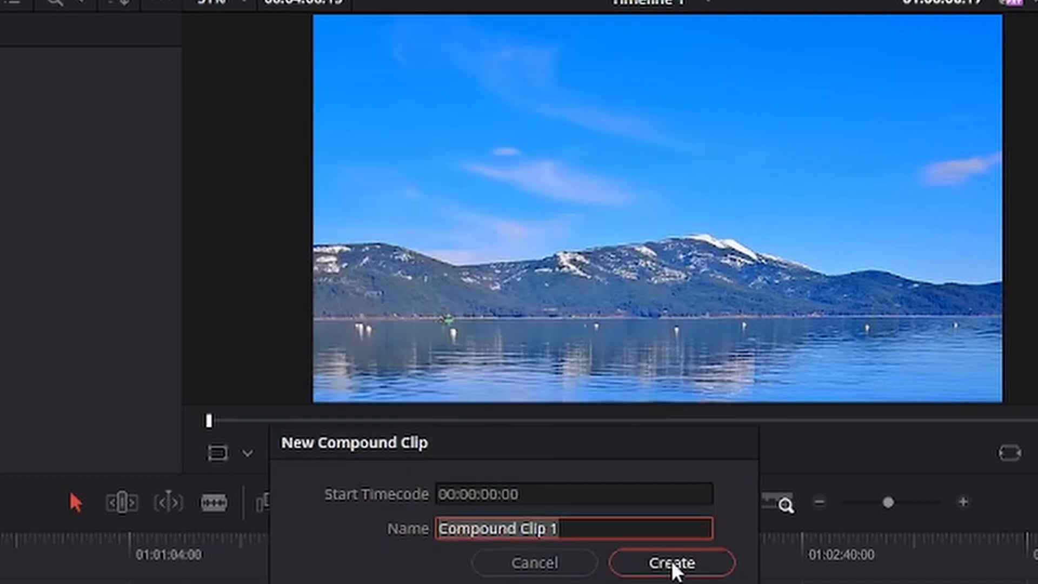
{"action": "left_click", "coordinate": [673, 565]}
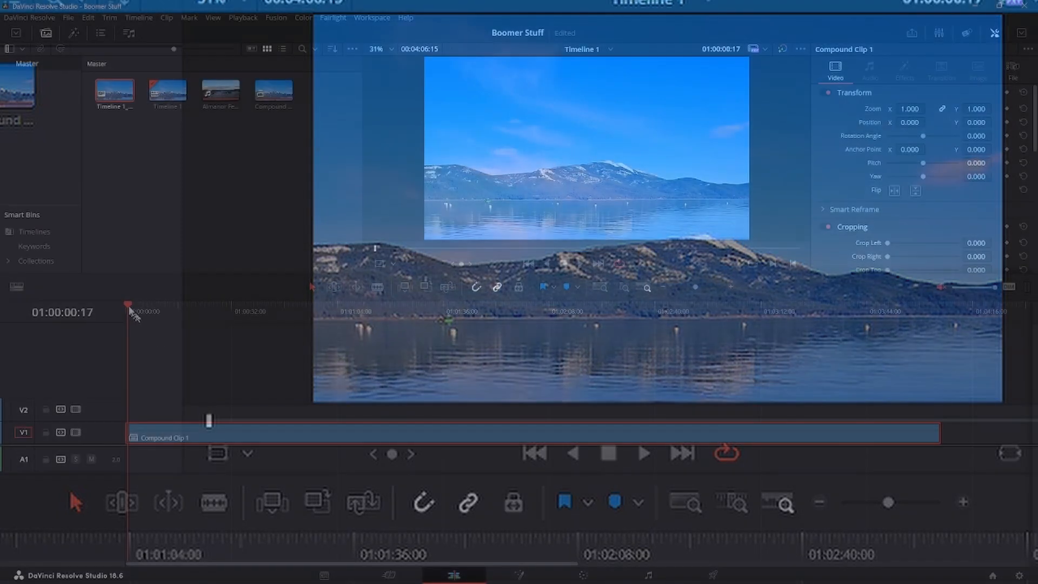
Split the compound clip at 01:01:39:04, lift the first piece onto V2, and move the second piece to the timeline's start on V1.
{"action": "left_click_drag", "start_coordinate": [131, 313], "coordinate": [453, 339]}
{"action": "key", "text": "ctrl+b"}
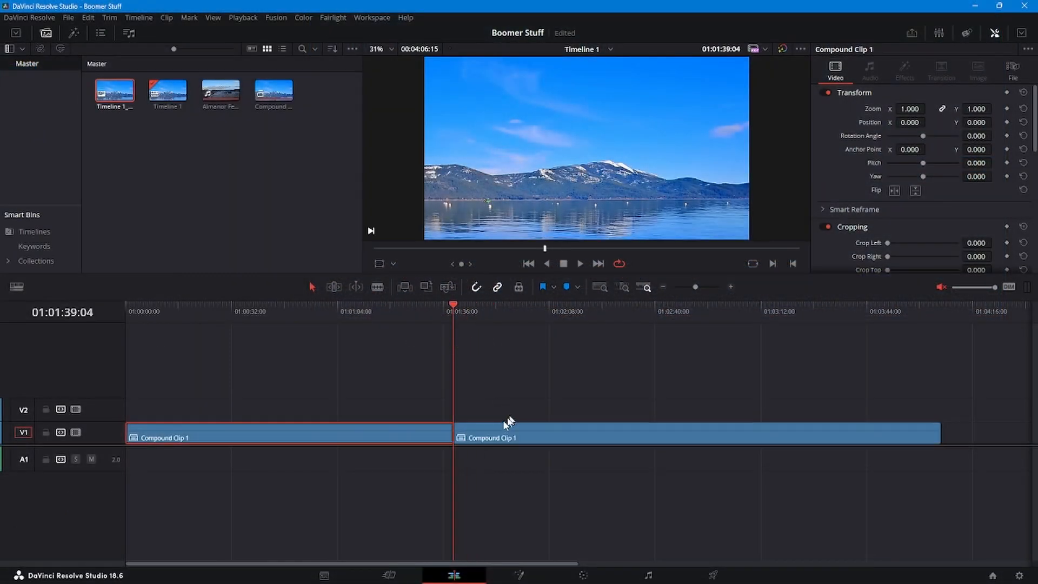
{"action": "left_click_drag", "start_coordinate": [380, 437], "coordinate": [382, 414]}
{"action": "left_click_drag", "start_coordinate": [602, 430], "coordinate": [274, 444]}
Move the V2 piece so it slightly overlaps the end of the V1 piece, and drop it onto V1 to overwrite that end.
{"action": "left_click_drag", "start_coordinate": [269, 409], "coordinate": [707, 409]}
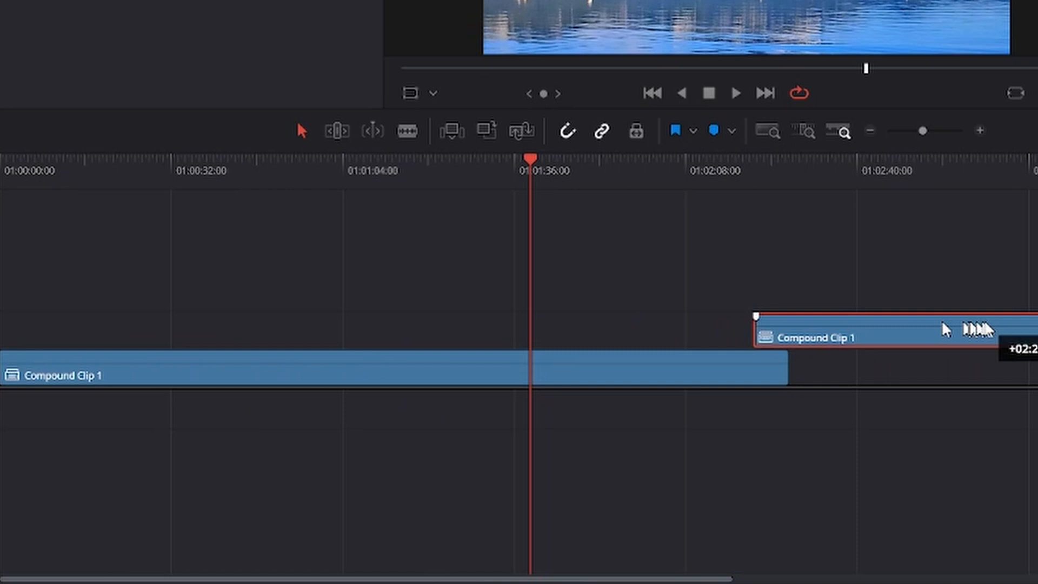
{"action": "left_click_drag", "start_coordinate": [942, 322], "coordinate": [982, 320]}
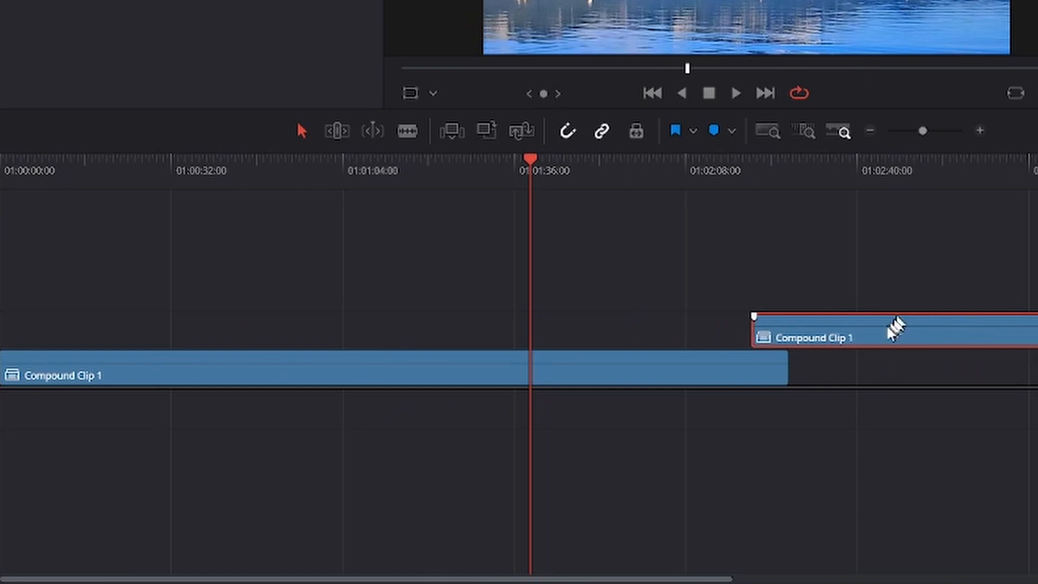
{"action": "left_click_drag", "start_coordinate": [885, 328], "coordinate": [886, 361]}
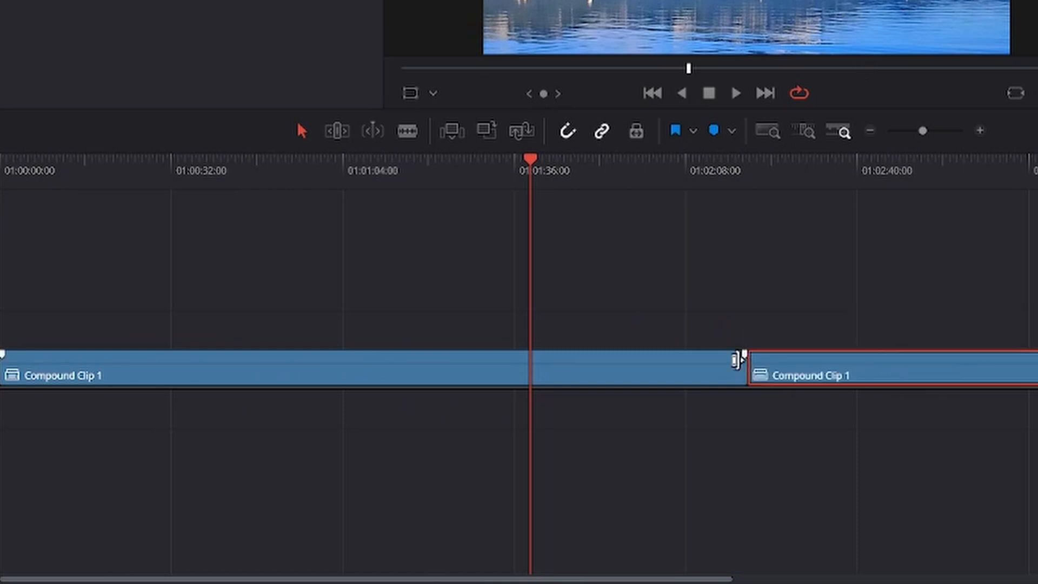
Roll the cut between the two pieces slightly later and add a 48-frame Cross Dissolve there, extended to 148 frames.
{"action": "left_click_drag", "start_coordinate": [750, 364], "coordinate": [769, 372]}
{"action": "right_click", "coordinate": [768, 372]}
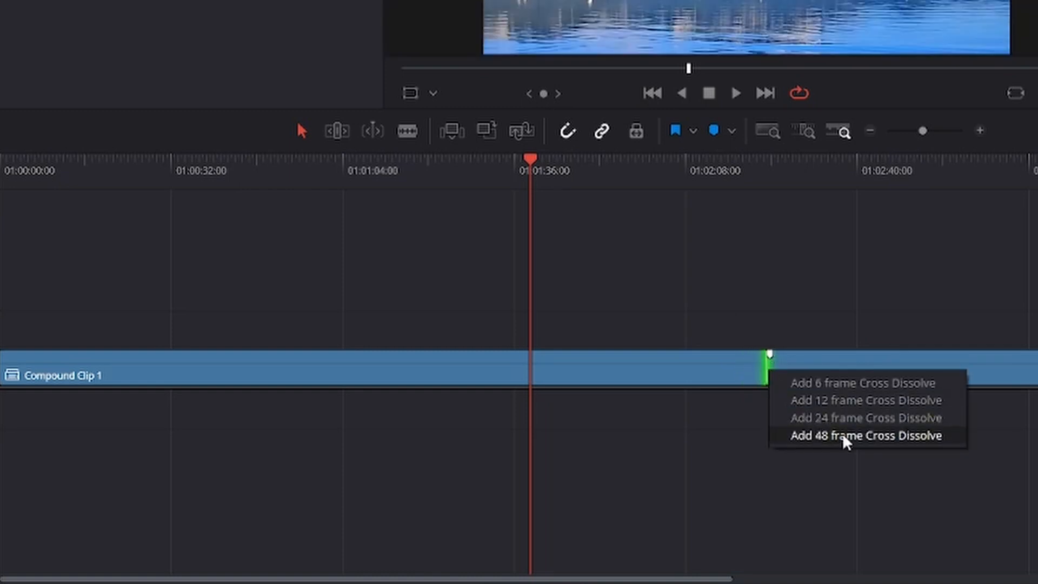
{"action": "left_click", "coordinate": [842, 433]}
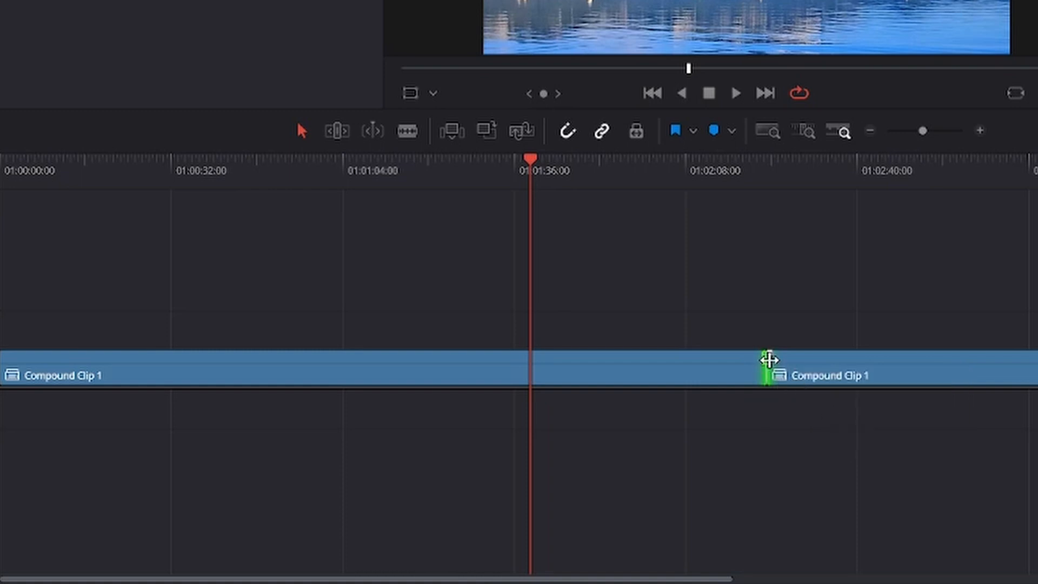
{"action": "left_click_drag", "start_coordinate": [764, 359], "coordinate": [753, 355]}
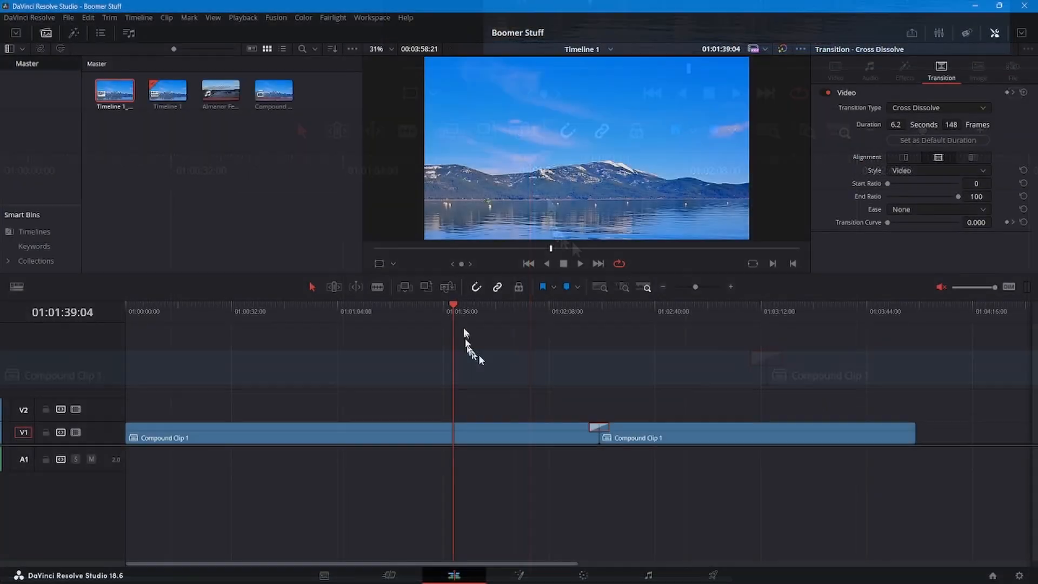
Play the cross dissolve full screen from 01:02:20:05 to check how smoothly the two pieces blend.
{"action": "left_click_drag", "start_coordinate": [452, 305], "coordinate": [581, 334]}
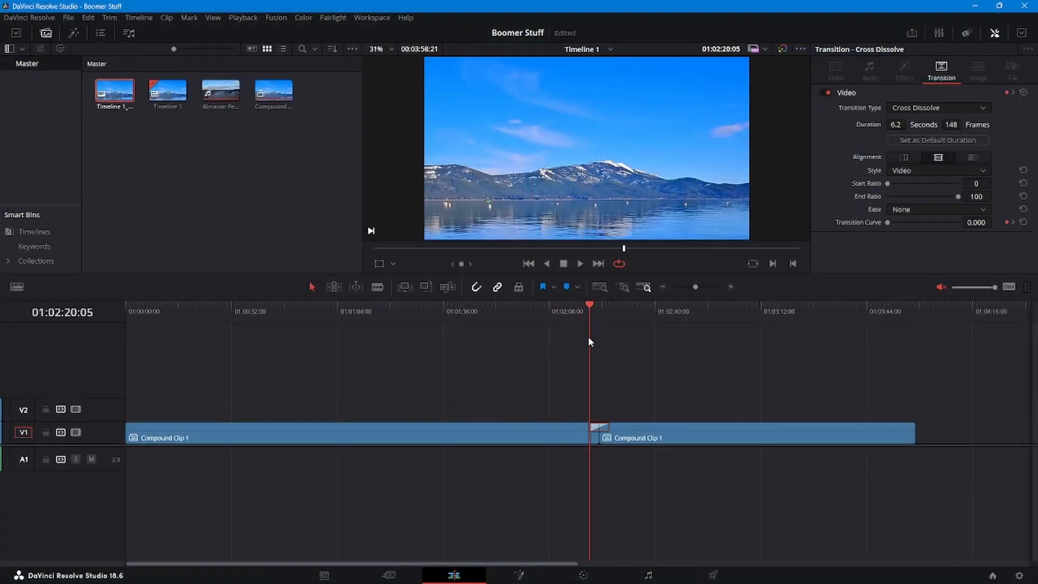
{"action": "key", "text": "ctrl+f"}
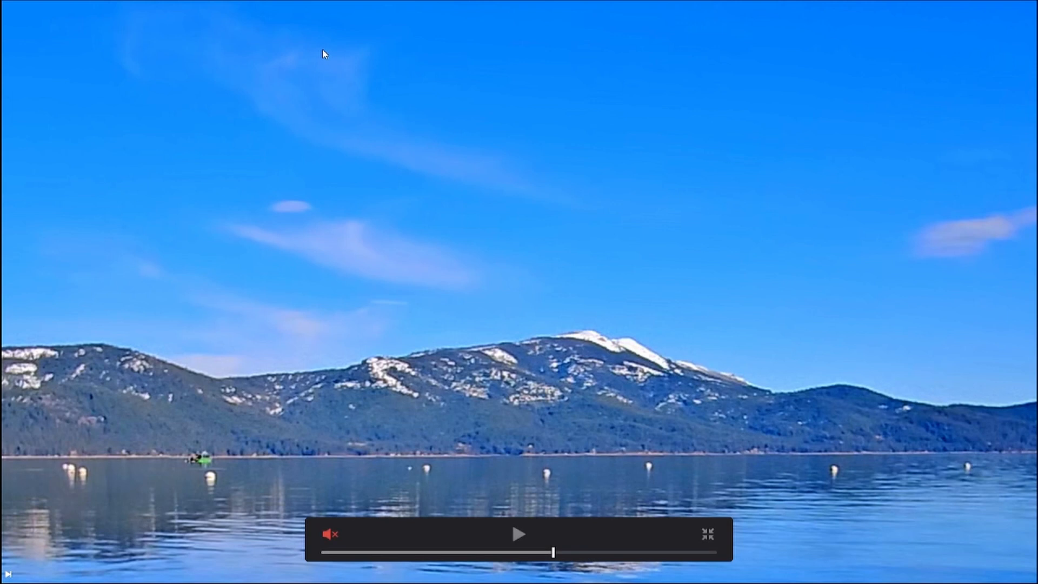
{"action": "key", "text": "space"}
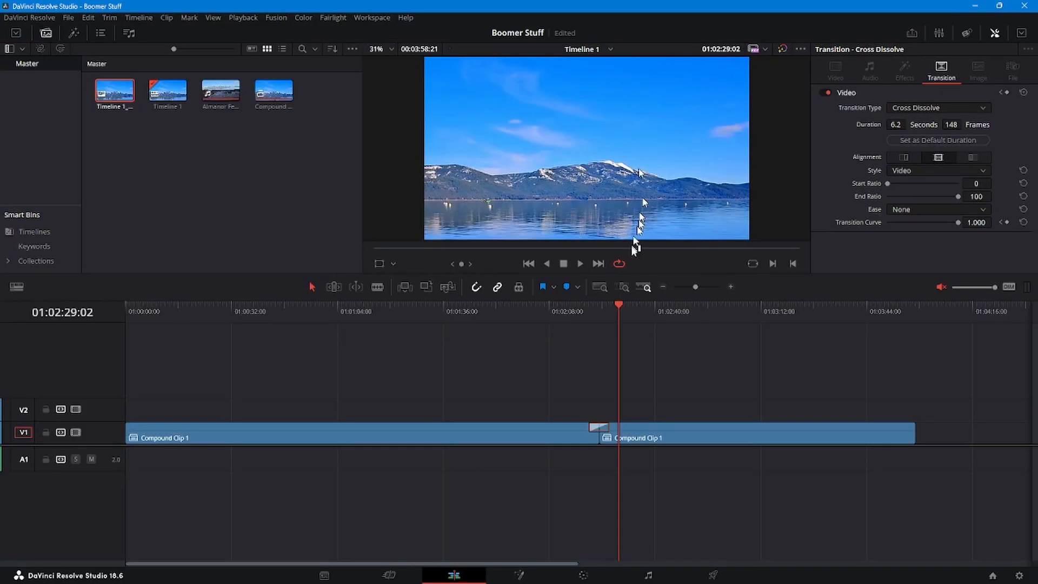
Play forward and backward across the rearranged timeline's end and start to check that the loop is seamless.
{"action": "left_click_drag", "start_coordinate": [630, 311], "coordinate": [915, 351]}
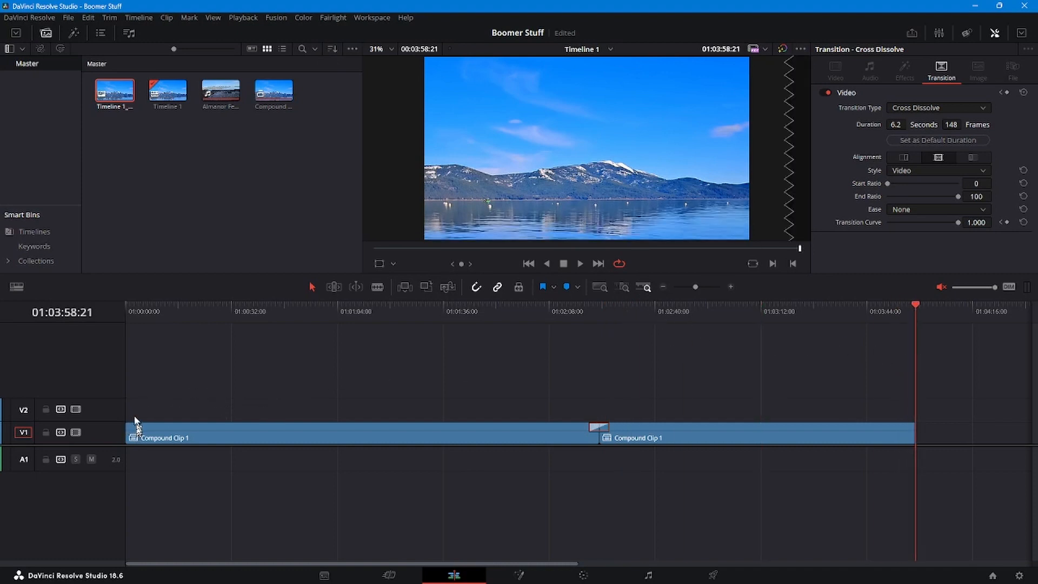
{"action": "key", "text": "space"}
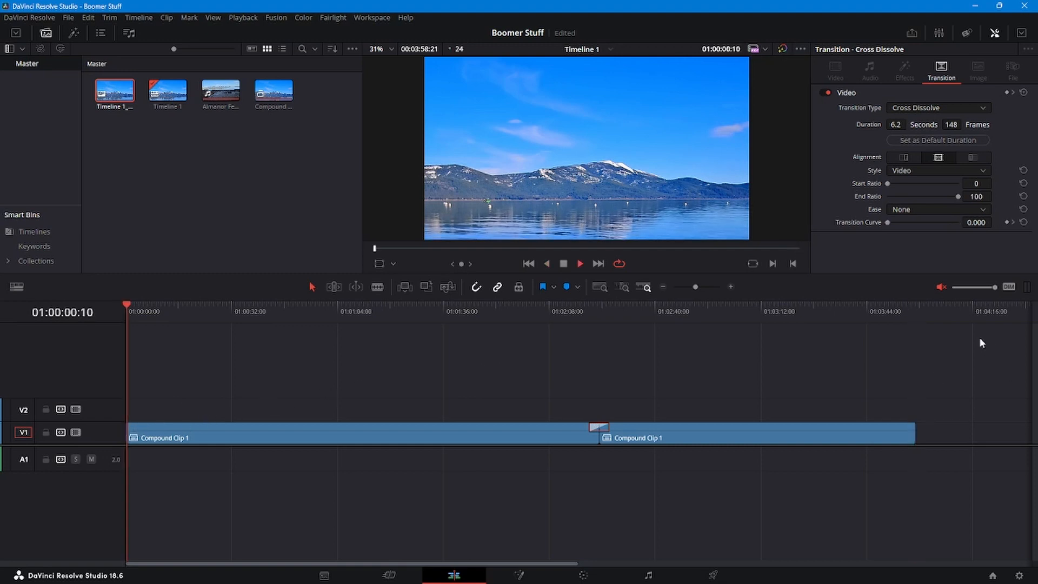
{"action": "key", "text": "j"}
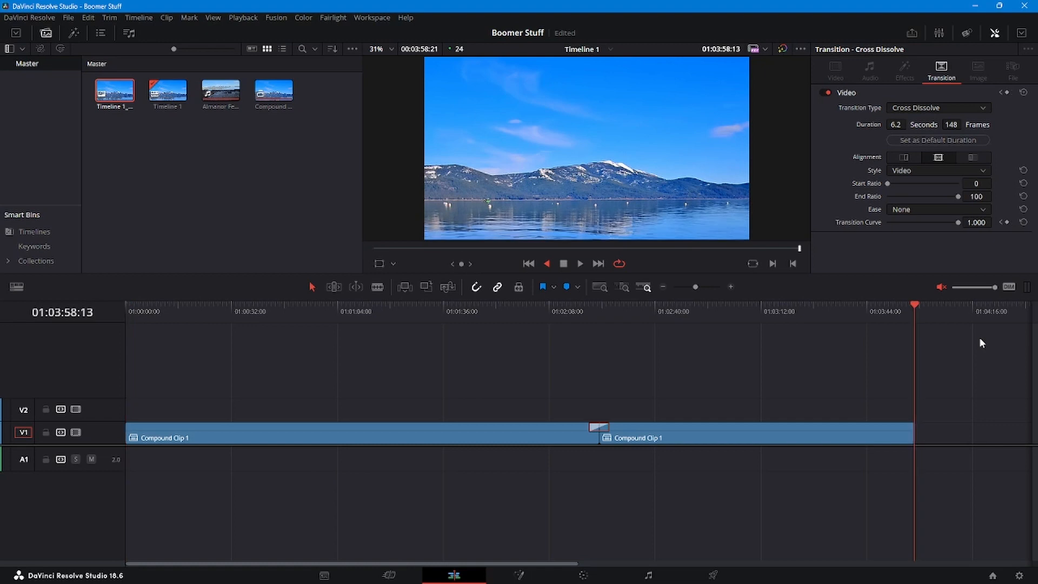
{"action": "key", "text": "l"}
{"action": "key", "text": "k"}
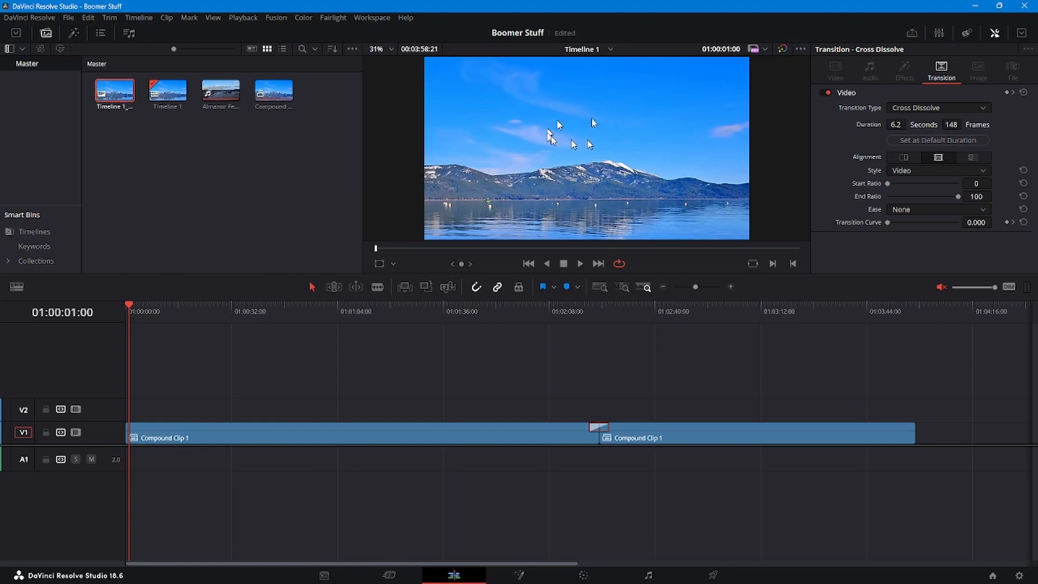
Switch to the Deliver page, fit the whole timeline in view, and show the render's file name and location settings.
{"action": "left_click", "coordinate": [713, 575]}
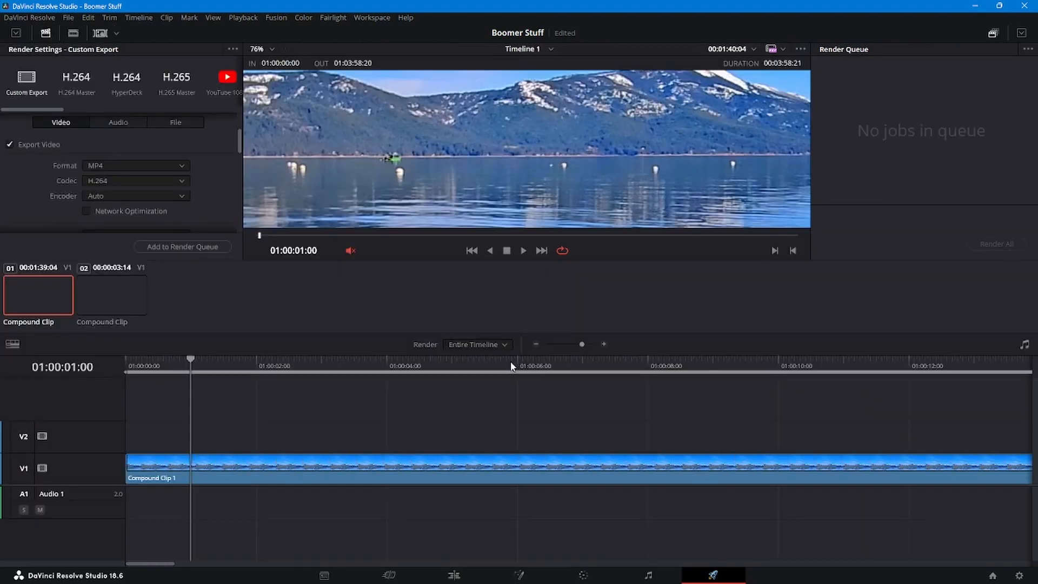
{"action": "key", "text": "shift+z"}
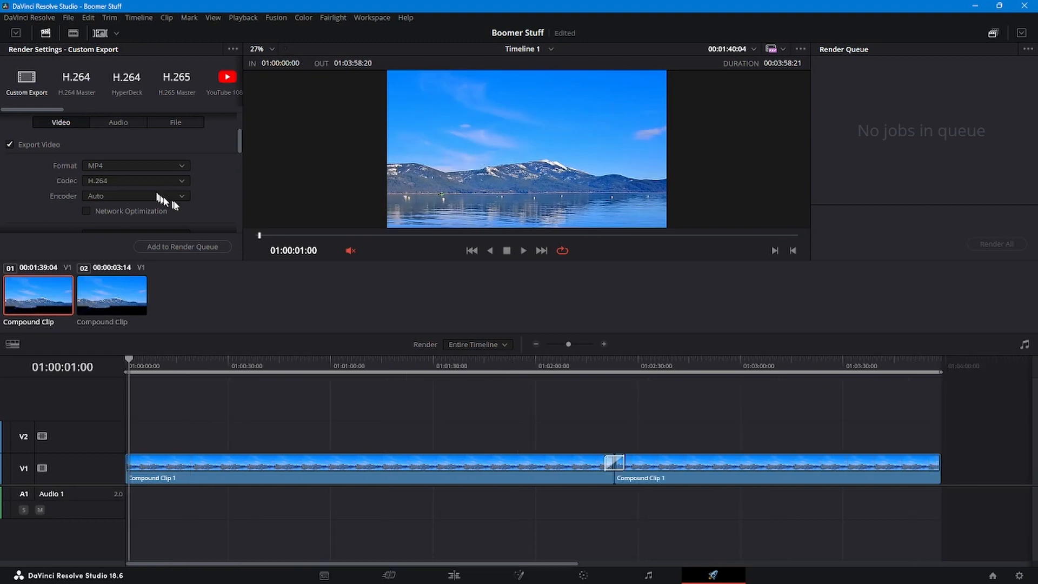
{"action": "scroll", "coordinate": [161, 187], "scroll_direction": "up", "scroll_amount": 3}
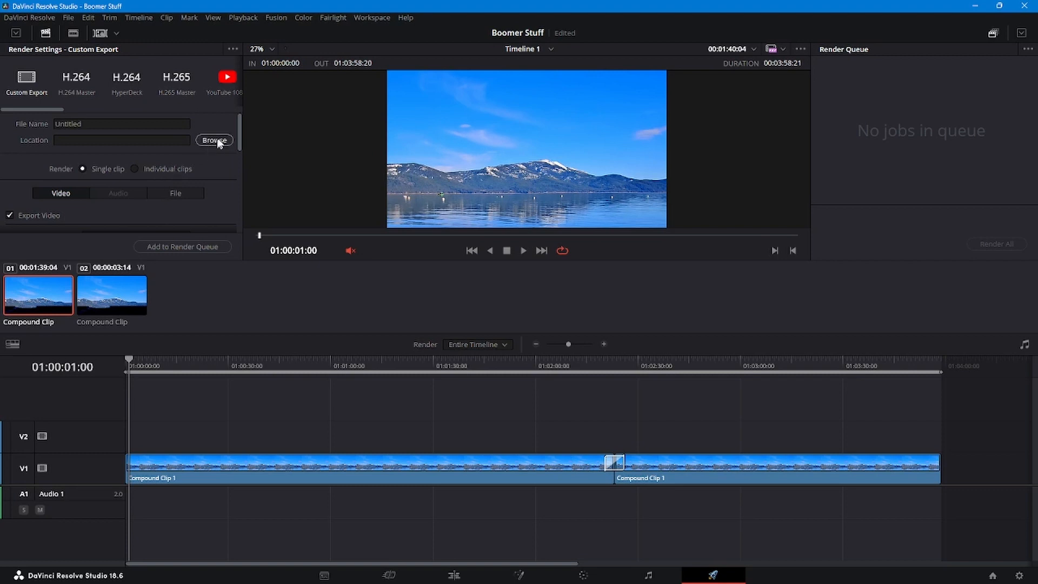